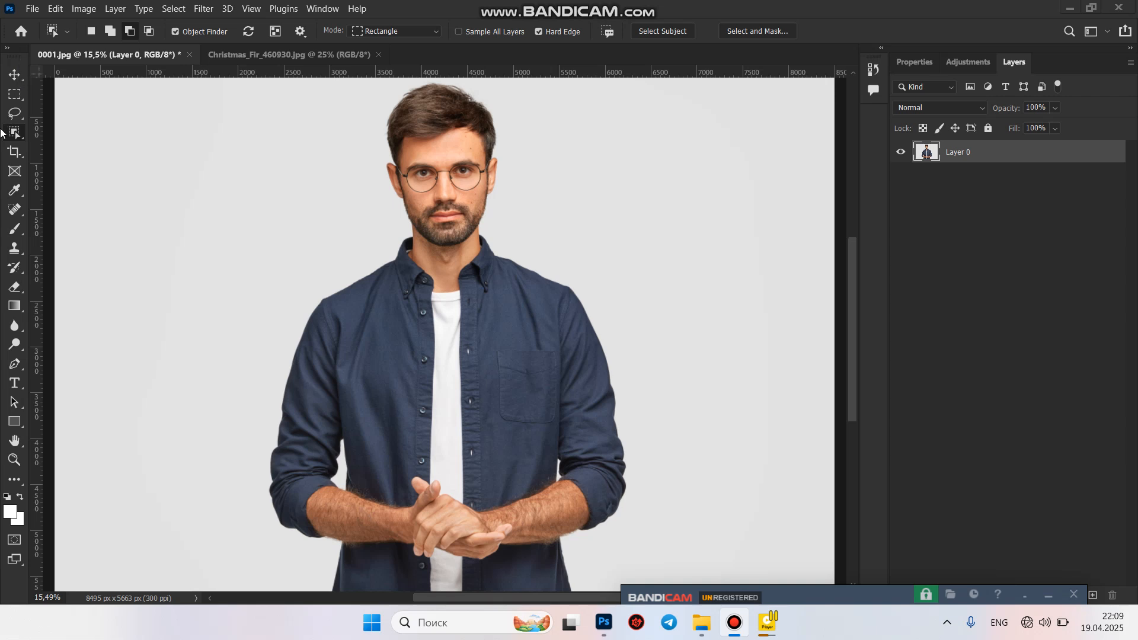
Switch to the Christmas_Fir_460930.jpg document, unlock its Background layer and activate the Move tool.
{"action": "left_click", "coordinate": [221, 54]}
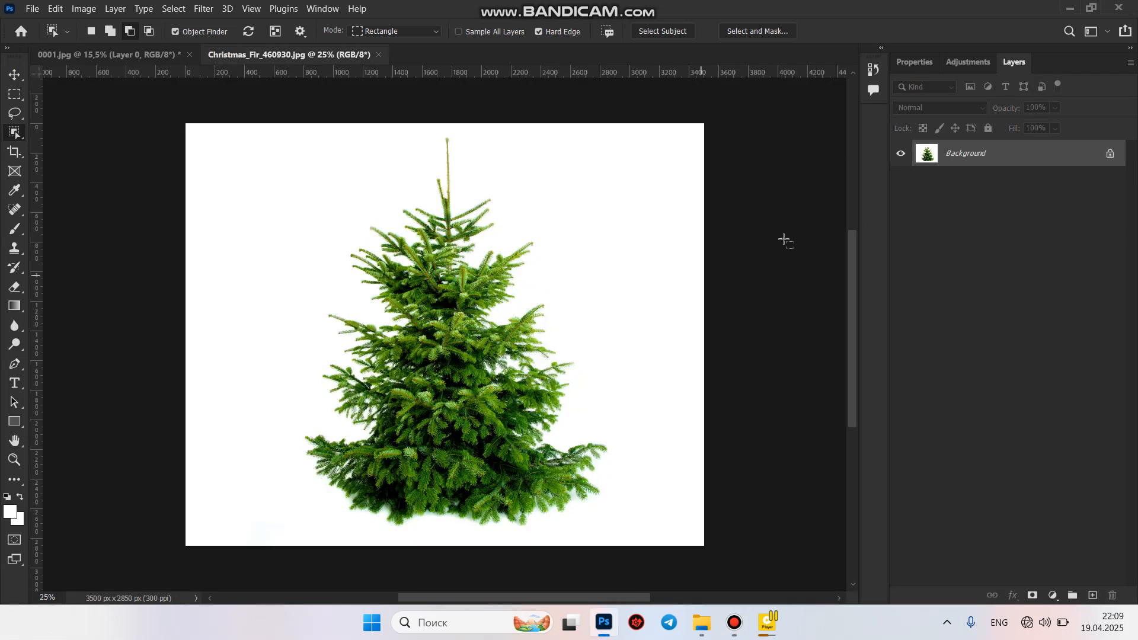
{"action": "left_click", "coordinate": [1110, 157]}
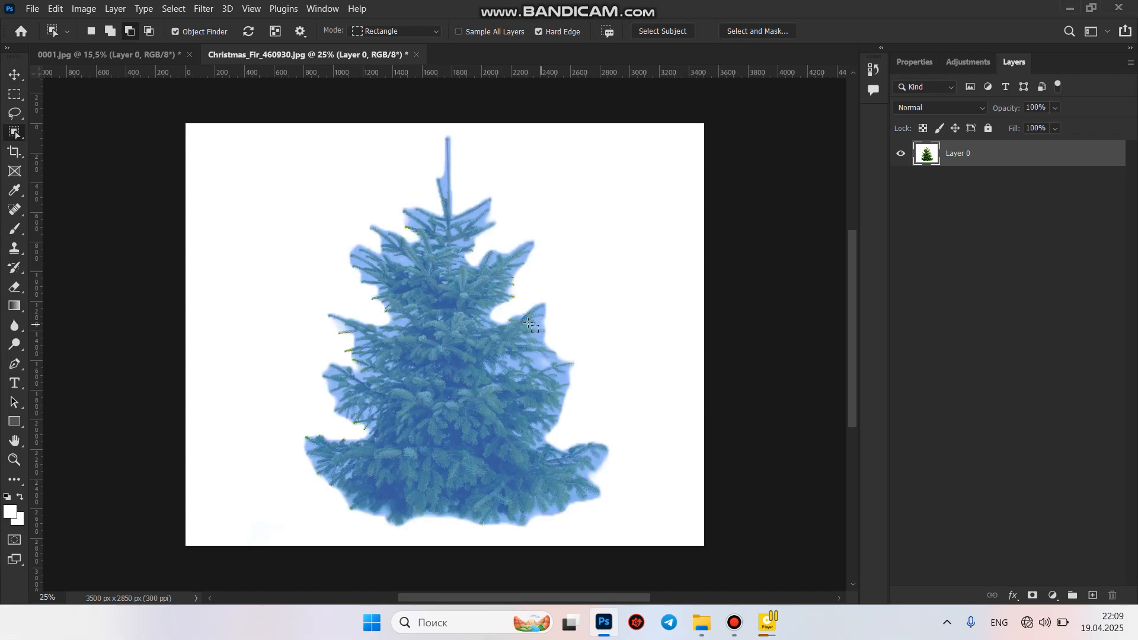
{"action": "left_click", "coordinate": [13, 75]}
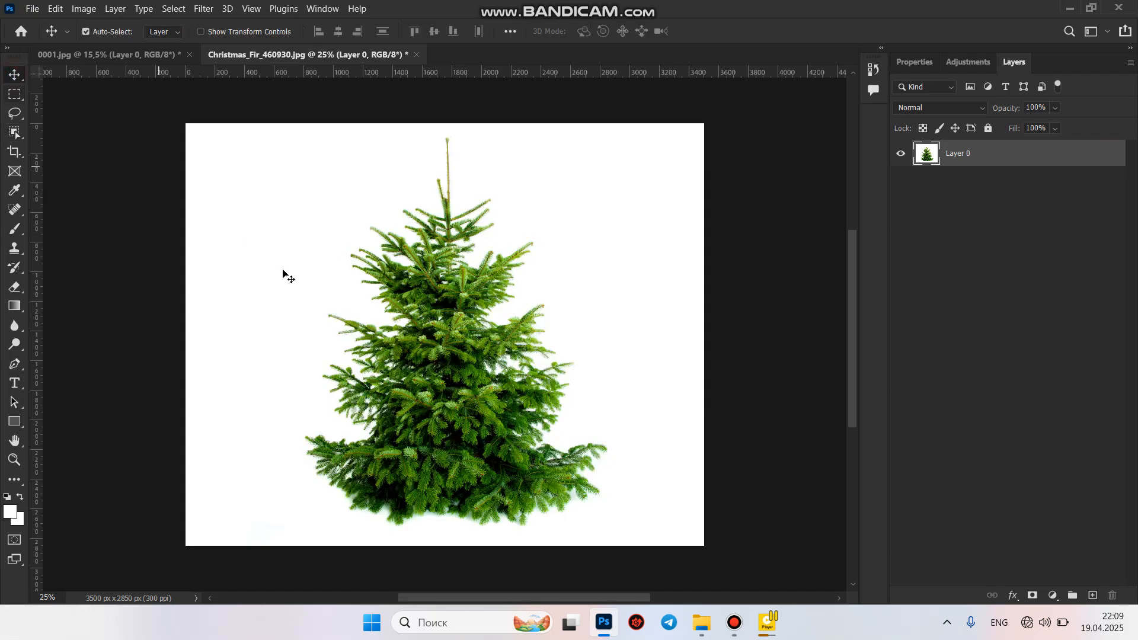
Start a Color Range selection on the fir image and sample the white background as the colour to select.
{"action": "scroll", "coordinate": [427, 342], "scroll_direction": "up", "scroll_amount": 2}
{"action": "scroll", "coordinate": [427, 342], "scroll_direction": "up", "scroll_amount": 9}
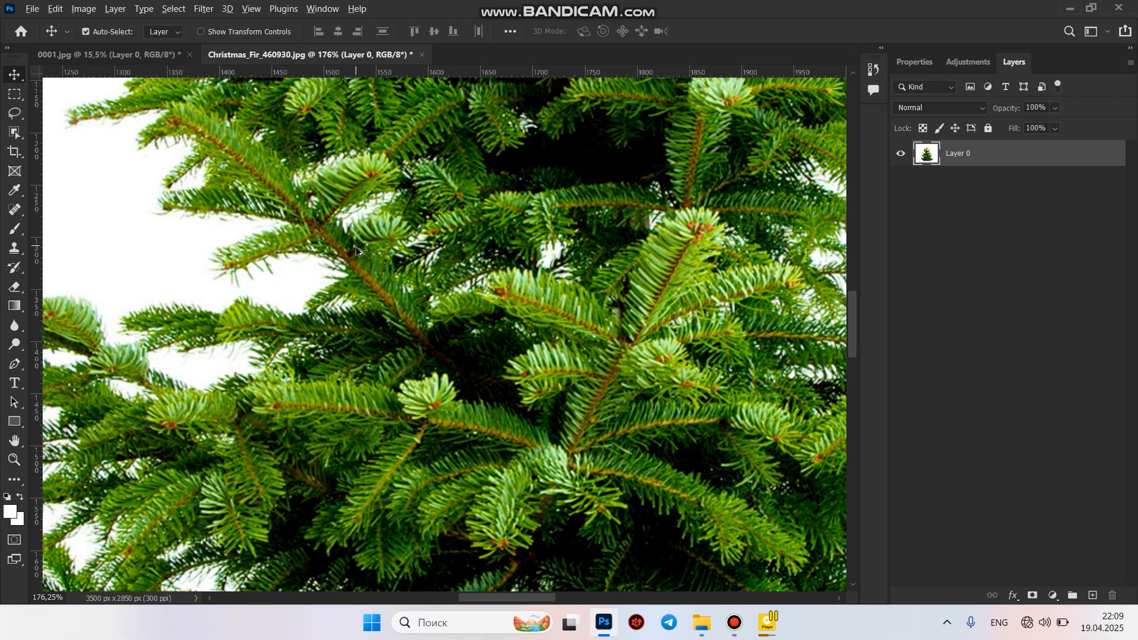
{"action": "scroll", "coordinate": [373, 326], "scroll_direction": "down", "scroll_amount": 5}
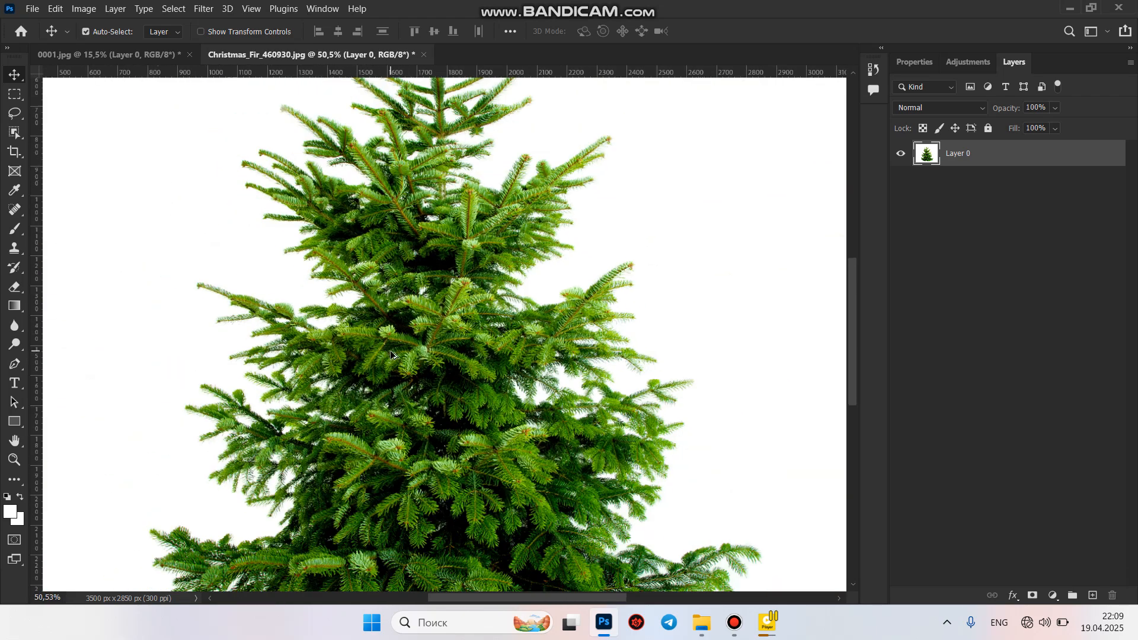
{"action": "scroll", "coordinate": [390, 350], "scroll_direction": "down", "scroll_amount": 2}
{"action": "scroll", "coordinate": [390, 351], "scroll_direction": "down", "scroll_amount": 2}
{"action": "left_click", "coordinate": [173, 9]}
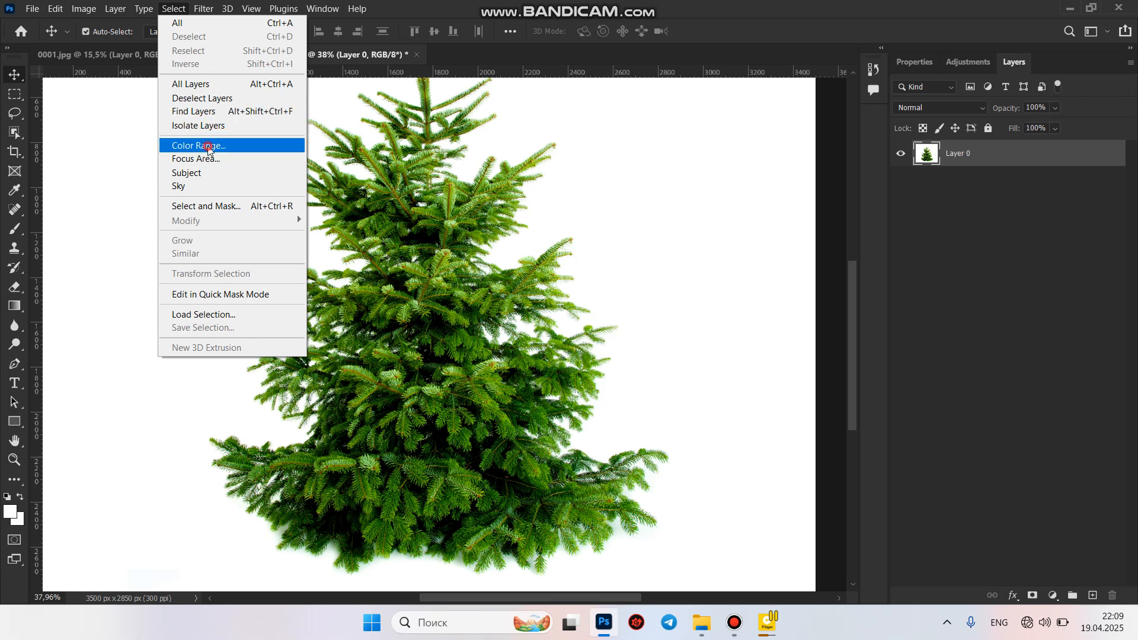
{"action": "left_click", "coordinate": [209, 150]}
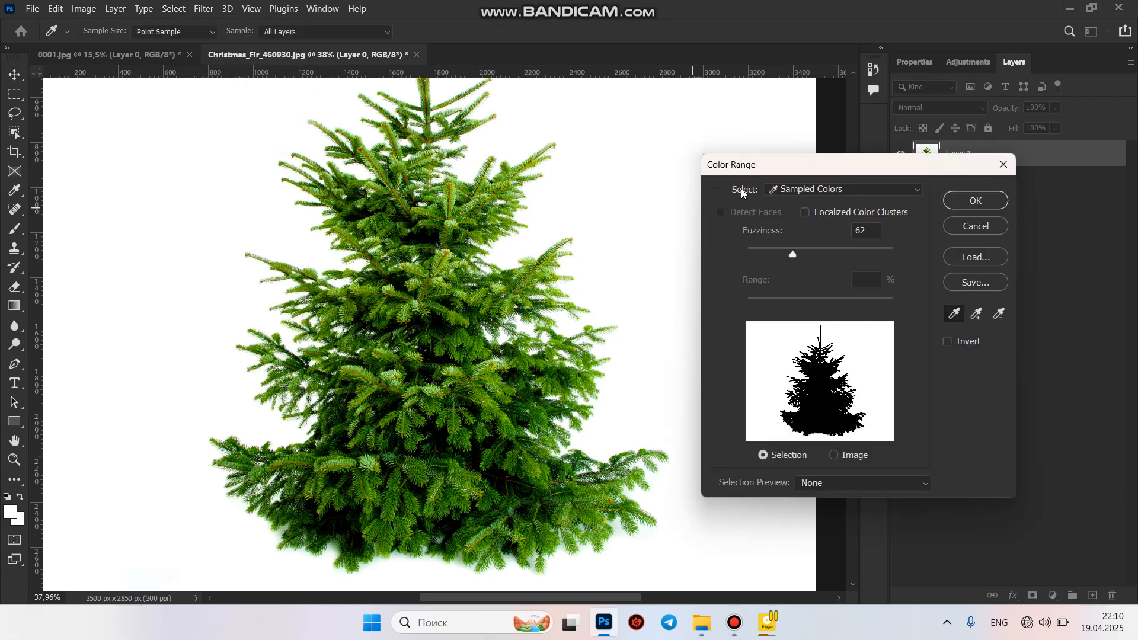
{"action": "left_click_drag", "start_coordinate": [769, 170], "coordinate": [799, 198]}
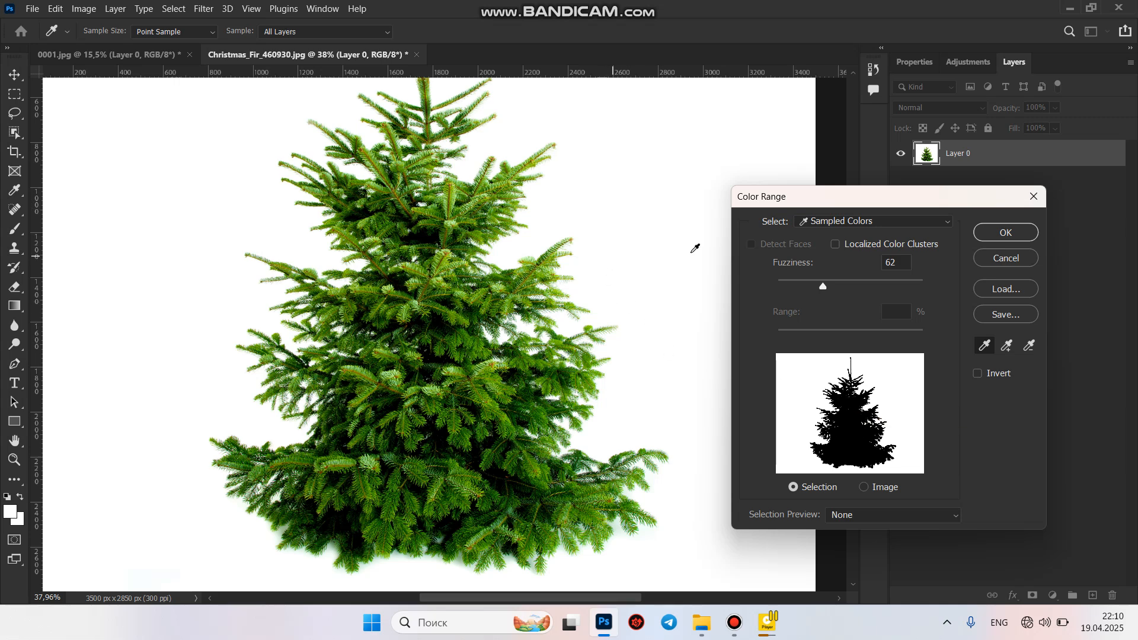
{"action": "scroll", "coordinate": [595, 333], "scroll_direction": "up", "scroll_amount": 2}
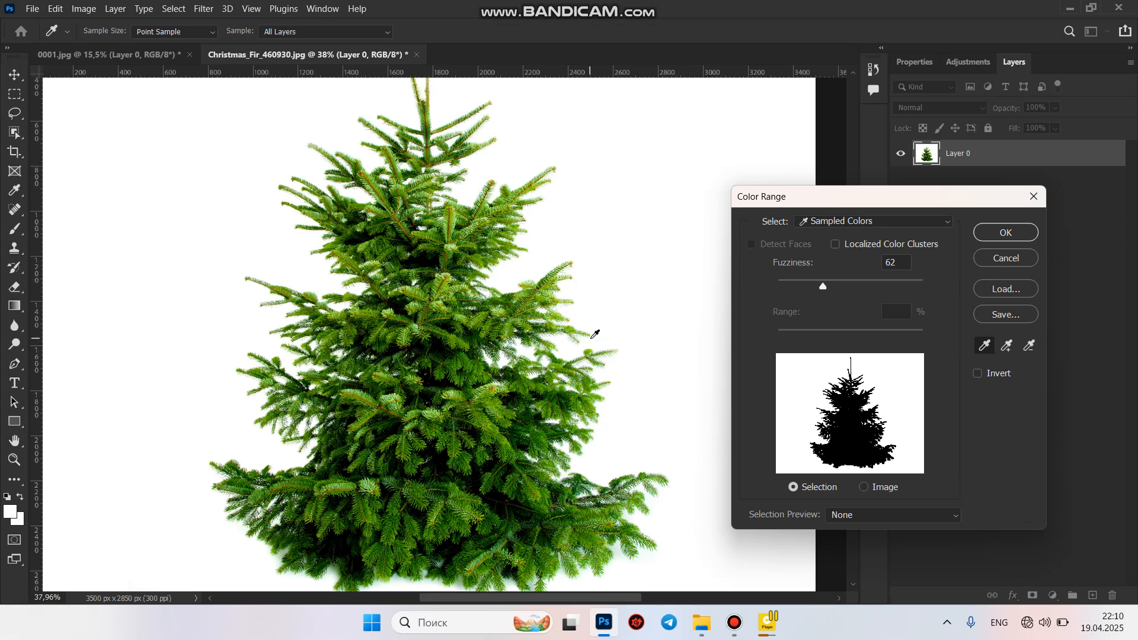
{"action": "scroll", "coordinate": [595, 334], "scroll_direction": "up", "scroll_amount": 1}
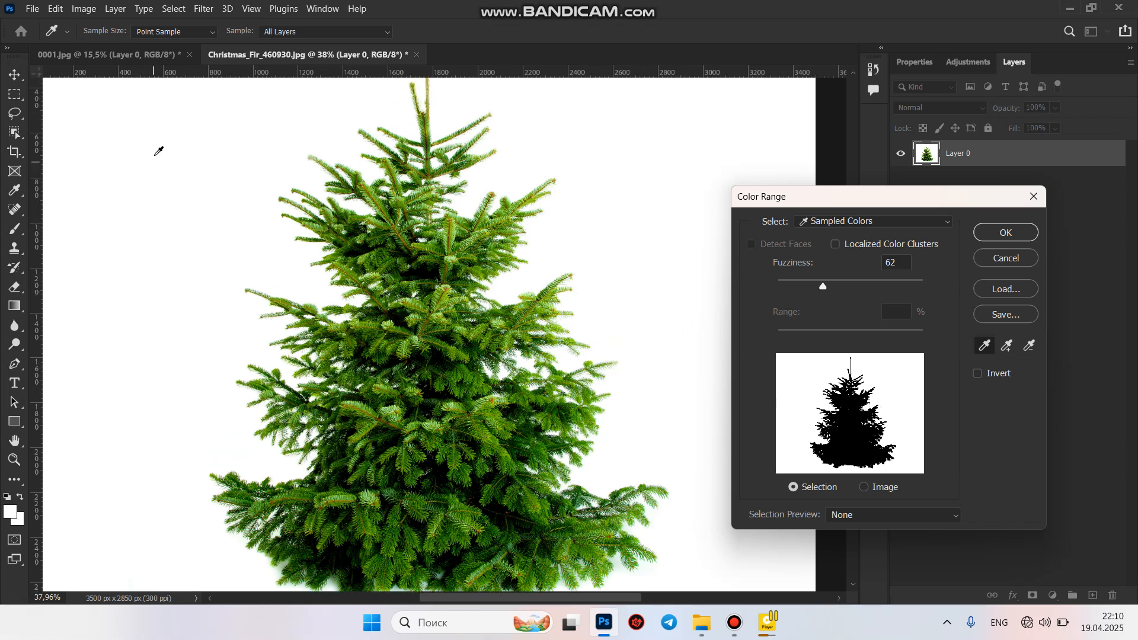
{"action": "left_click", "coordinate": [220, 143]}
Set the Color Range Fuzziness to 60 and apply the selection of the white background.
{"action": "left_click", "coordinate": [795, 284]}
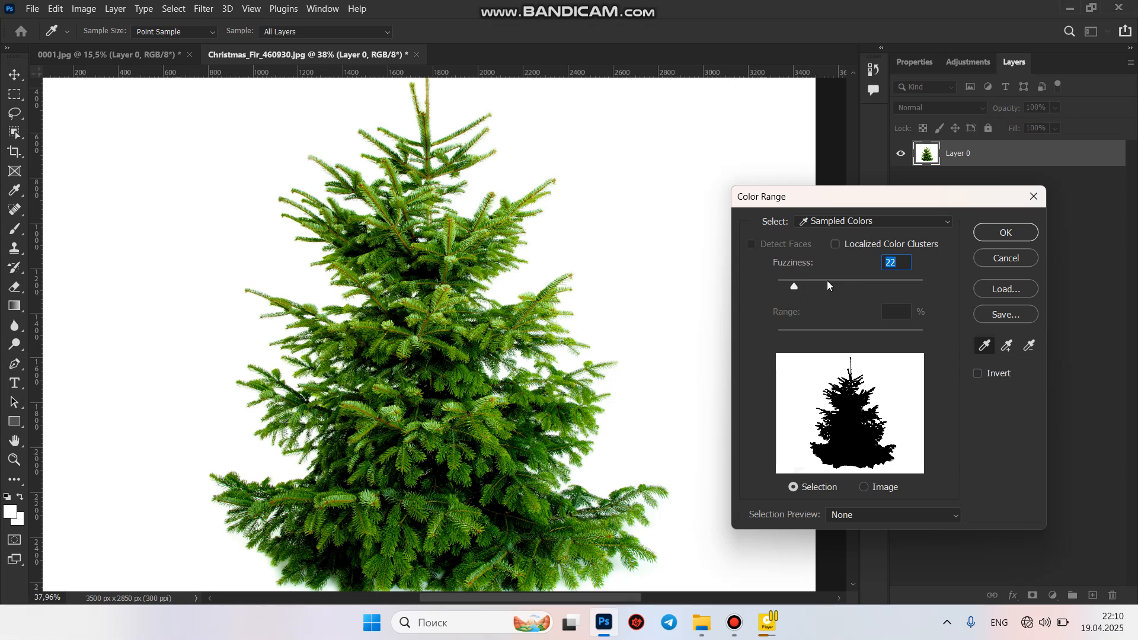
{"action": "left_click", "coordinate": [801, 284]}
{"action": "left_click", "coordinate": [893, 265]}
{"action": "left_click_drag", "start_coordinate": [893, 264], "coordinate": [887, 267]}
{"action": "type", "text": "60"}
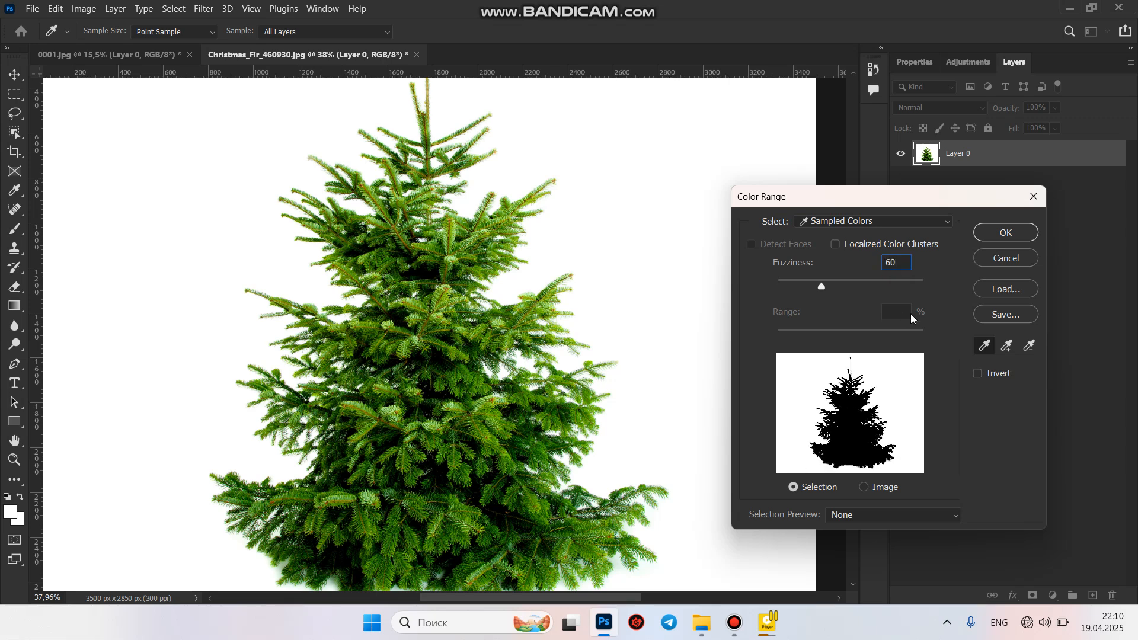
{"action": "left_click", "coordinate": [1008, 234]}
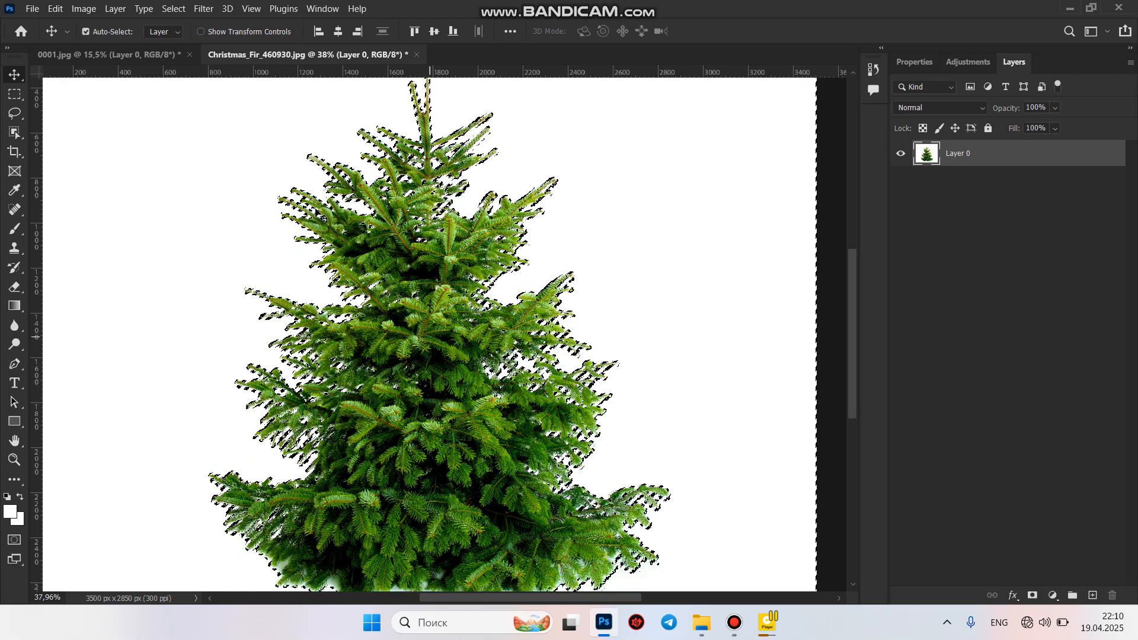
Invert the selection to the fir tree, copy it to a new layer and hide Layer 0.
{"action": "left_click", "coordinate": [181, 11]}
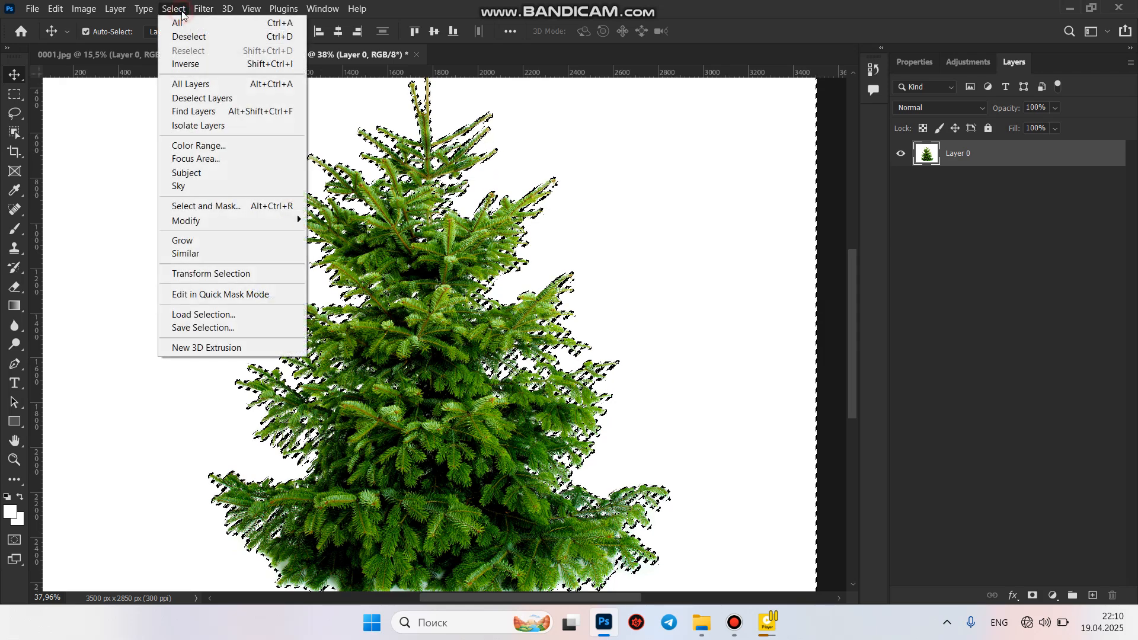
{"action": "left_click", "coordinate": [170, 66]}
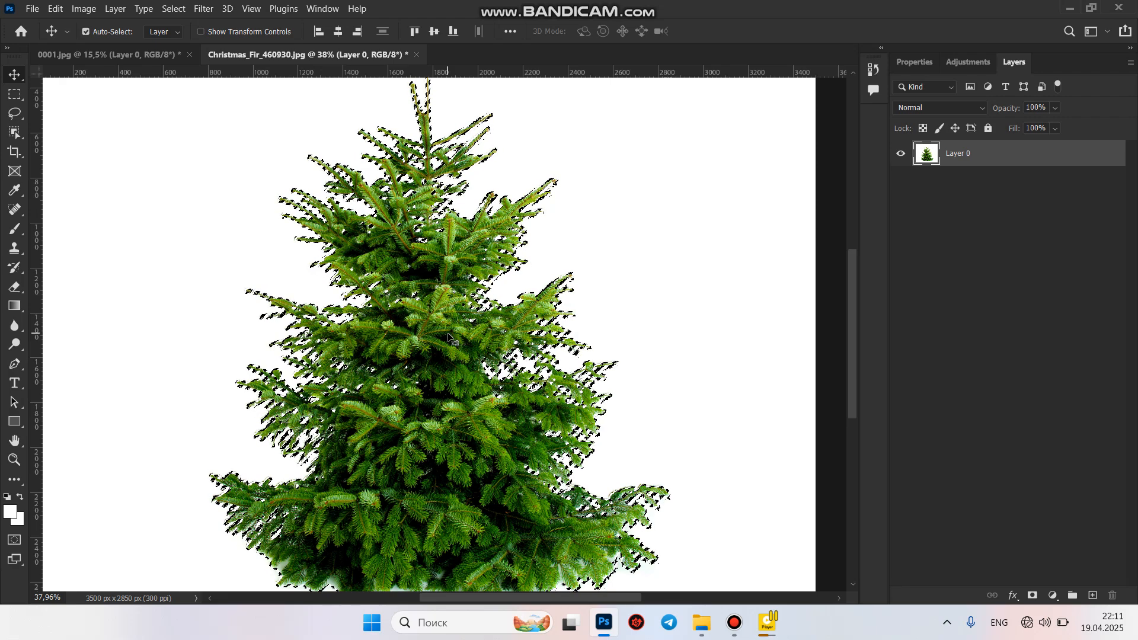
{"action": "key", "text": "ctrl+j"}
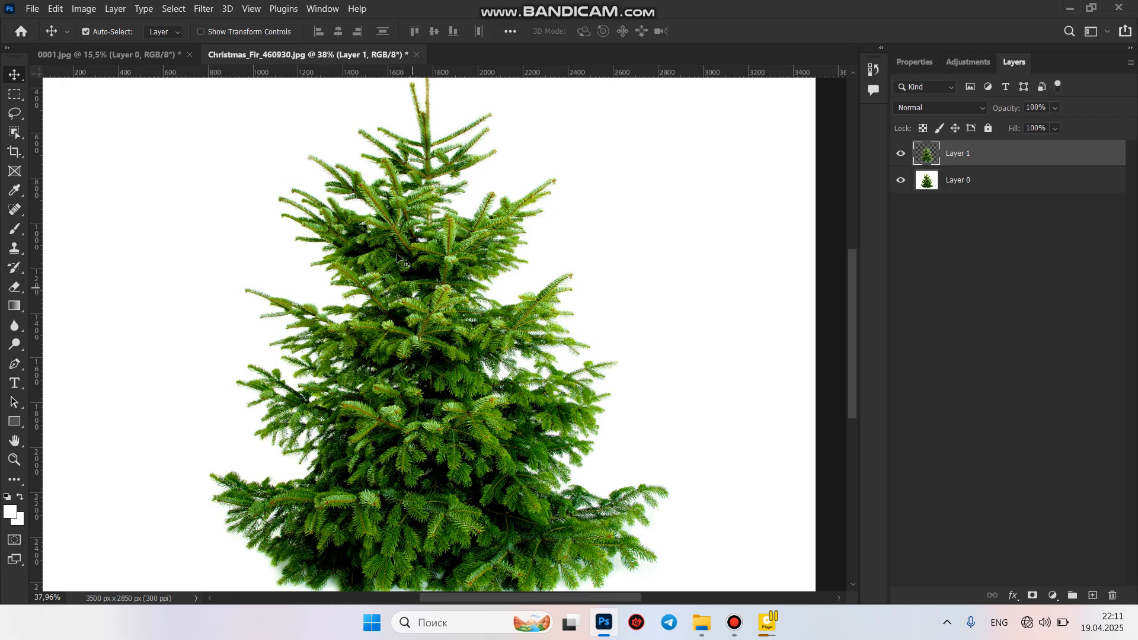
{"action": "left_click", "coordinate": [901, 180]}
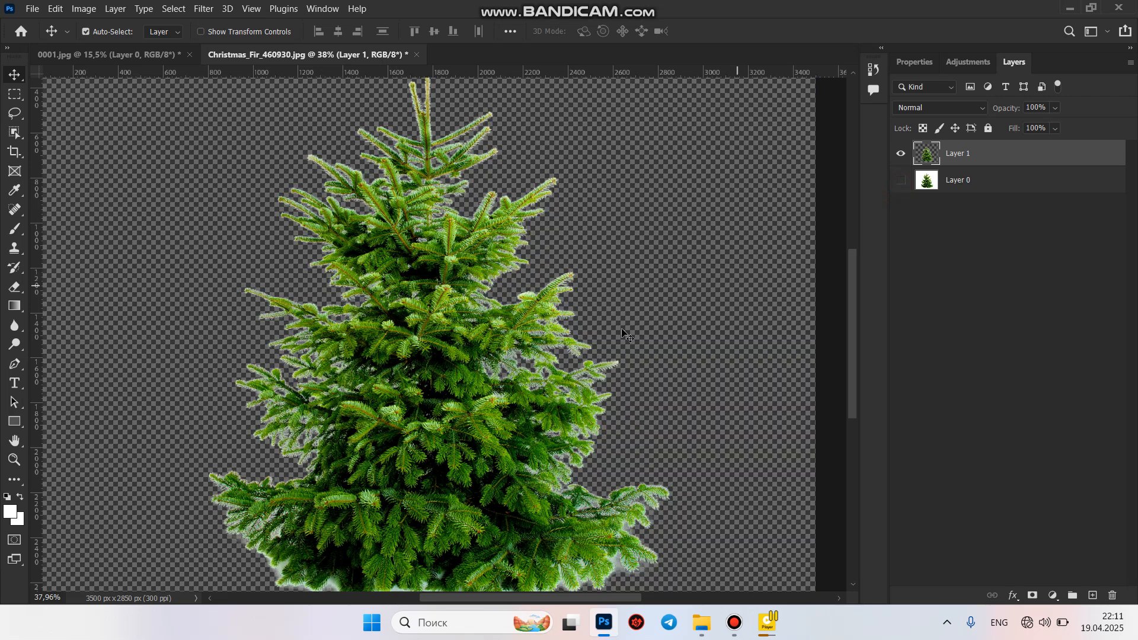
Inspect the branch edges of the cut-out fir tree up close for leftover background fringe.
{"action": "scroll", "coordinate": [431, 349], "scroll_direction": "up", "scroll_amount": 3}
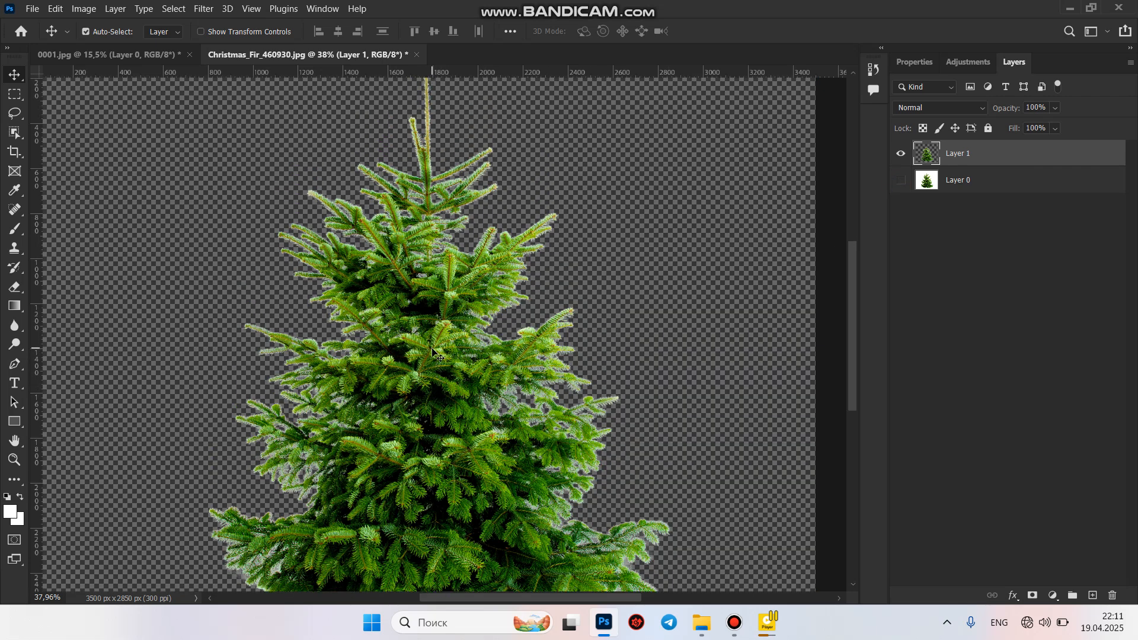
{"action": "scroll", "coordinate": [432, 348], "scroll_direction": "down", "scroll_amount": 4}
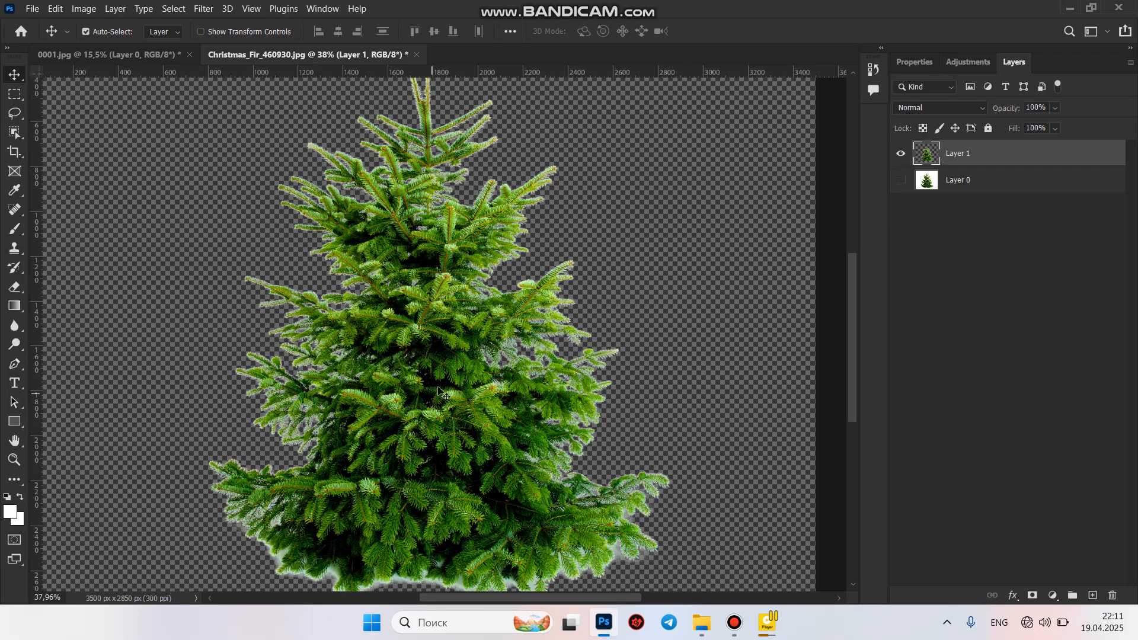
{"action": "scroll", "coordinate": [442, 394], "scroll_direction": "up", "scroll_amount": 2}
{"action": "scroll", "coordinate": [446, 380], "scroll_direction": "up", "scroll_amount": 2}
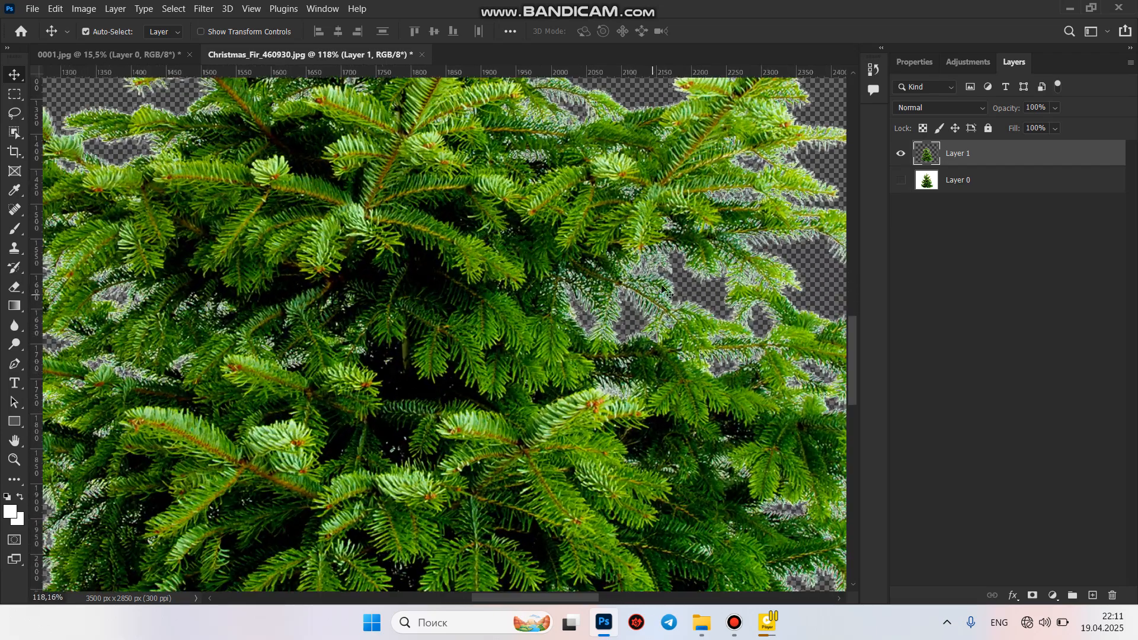
{"action": "scroll", "coordinate": [656, 292], "scroll_direction": "up", "scroll_amount": 5}
{"action": "left_click_drag", "start_coordinate": [666, 287], "coordinate": [513, 485]}
{"action": "left_click_drag", "start_coordinate": [435, 375], "coordinate": [444, 419]}
{"action": "scroll", "coordinate": [458, 370], "scroll_direction": "up", "scroll_amount": 2}
{"action": "scroll", "coordinate": [460, 372], "scroll_direction": "up", "scroll_amount": 3}
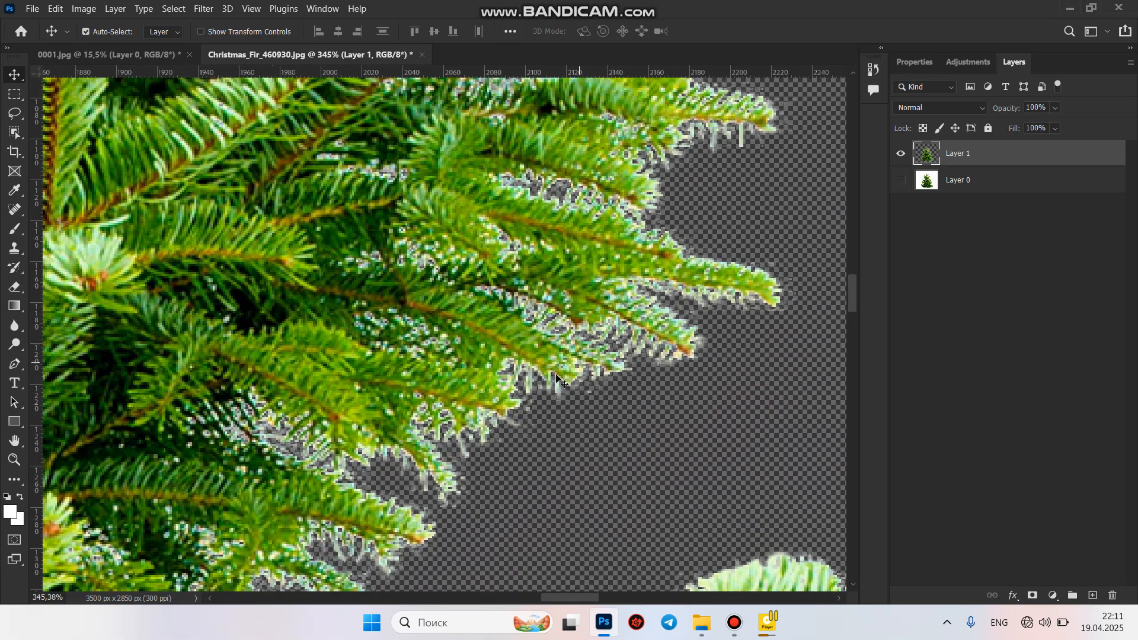
{"action": "scroll", "coordinate": [566, 376], "scroll_direction": "down", "scroll_amount": 4}
{"action": "scroll", "coordinate": [391, 383], "scroll_direction": "down", "scroll_amount": 3}
{"action": "scroll", "coordinate": [373, 406], "scroll_direction": "down", "scroll_amount": 3}
{"action": "scroll", "coordinate": [427, 486], "scroll_direction": "down", "scroll_amount": 2}
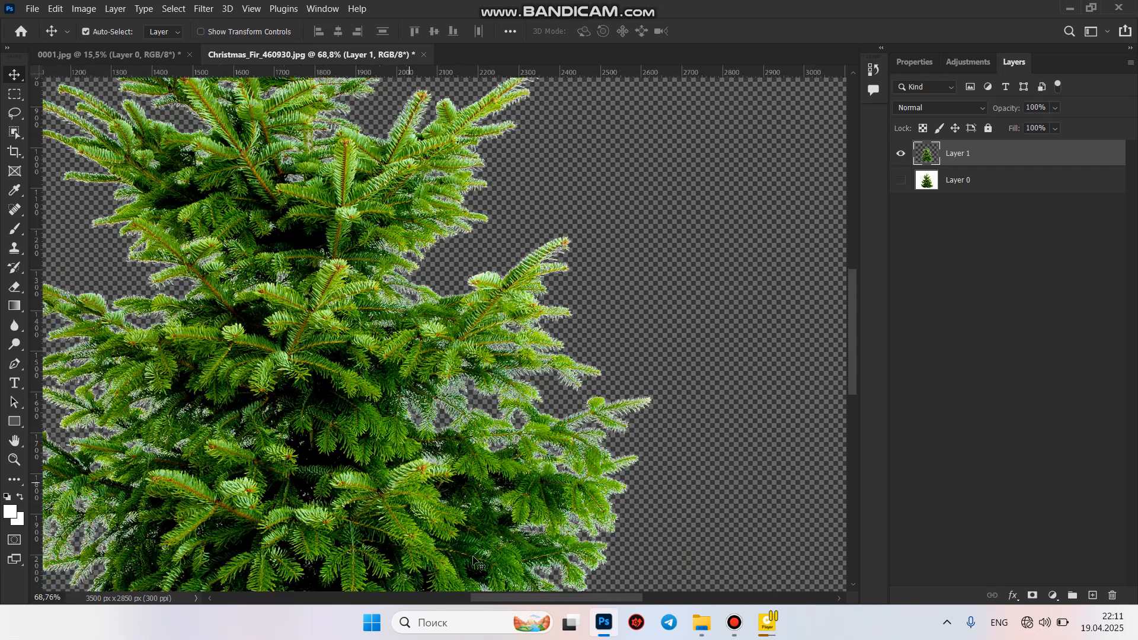
{"action": "scroll", "coordinate": [544, 602], "scroll_direction": "left", "scroll_amount": 2}
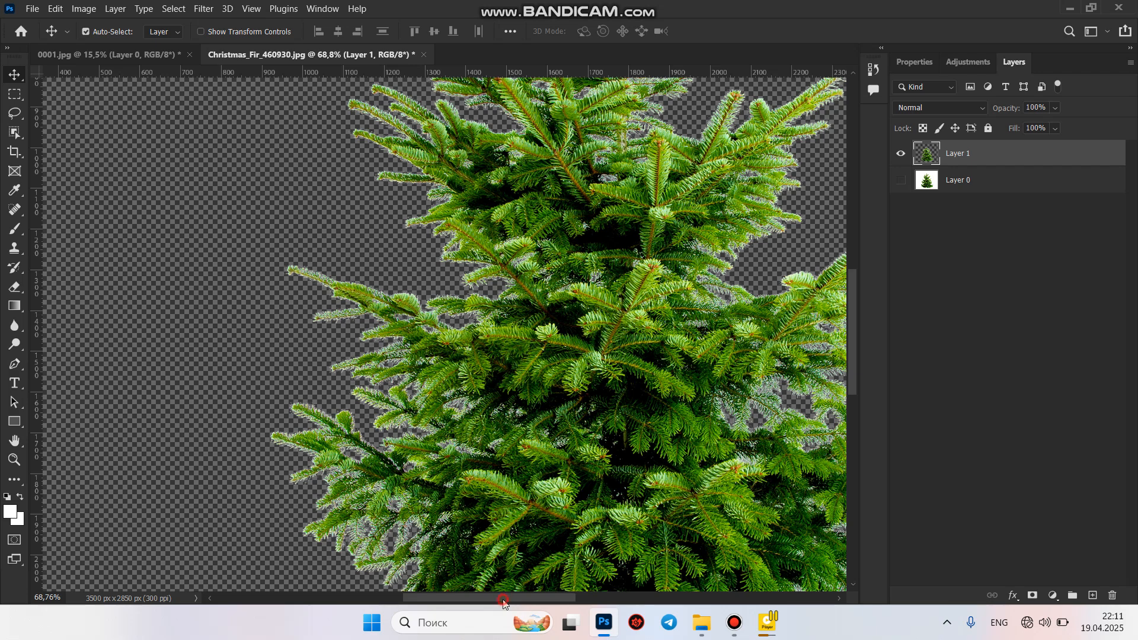
{"action": "scroll", "coordinate": [546, 561], "scroll_direction": "left", "scroll_amount": 2}
{"action": "scroll", "coordinate": [567, 437], "scroll_direction": "up", "scroll_amount": 4}
{"action": "scroll", "coordinate": [776, 300], "scroll_direction": "down", "scroll_amount": 2}
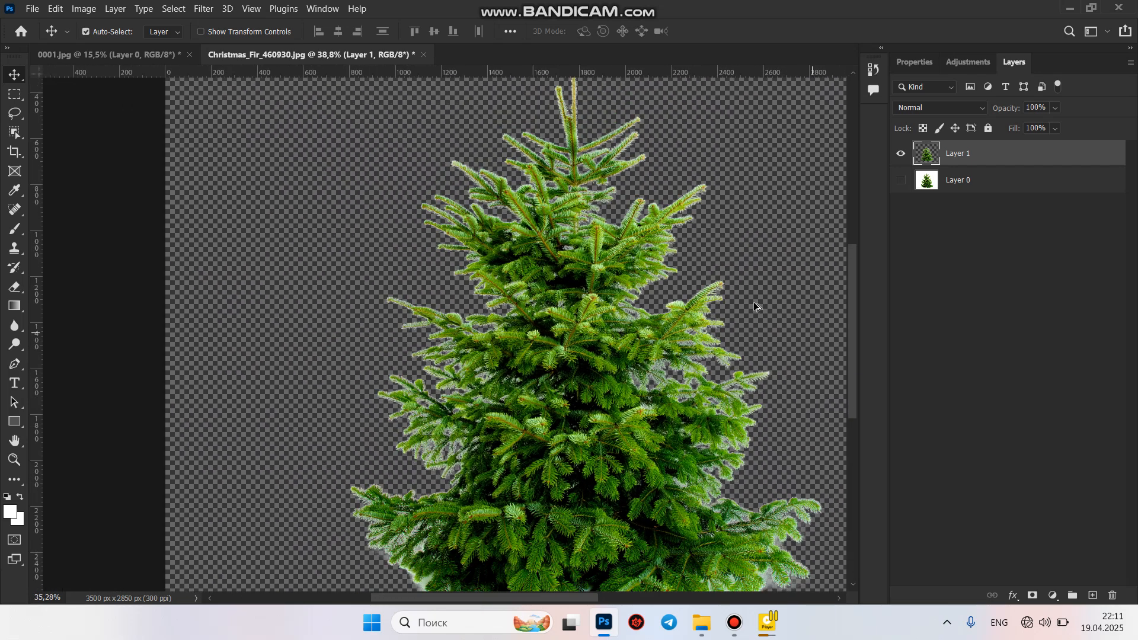
Delete the cut-out tree layer and make Layer 0 visible again.
{"action": "key", "text": "Delete"}
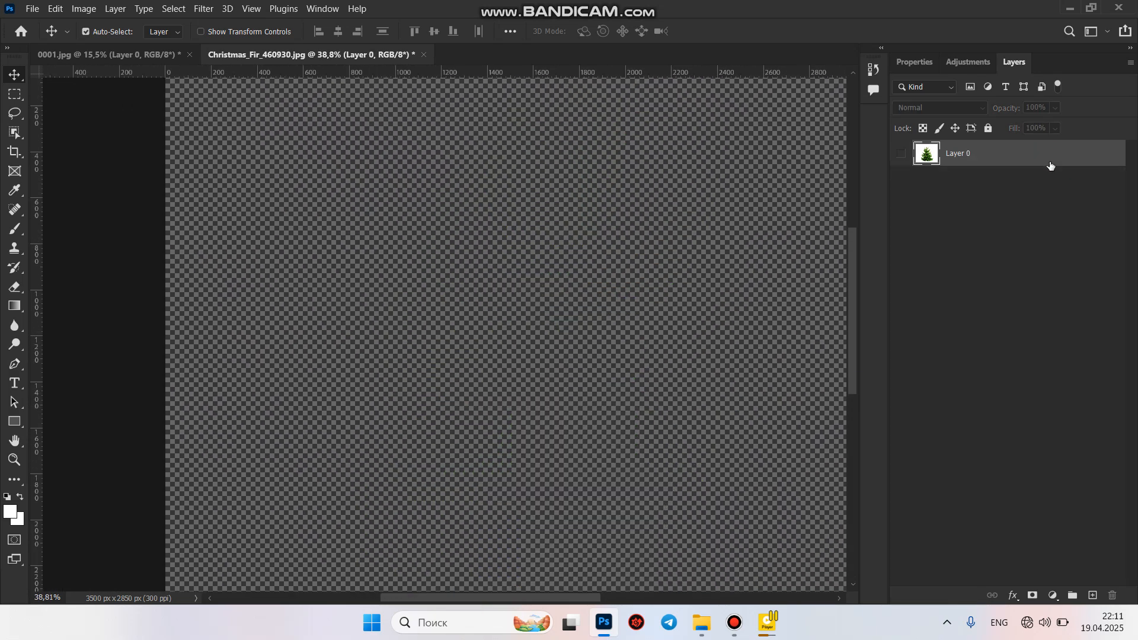
{"action": "left_click", "coordinate": [901, 156]}
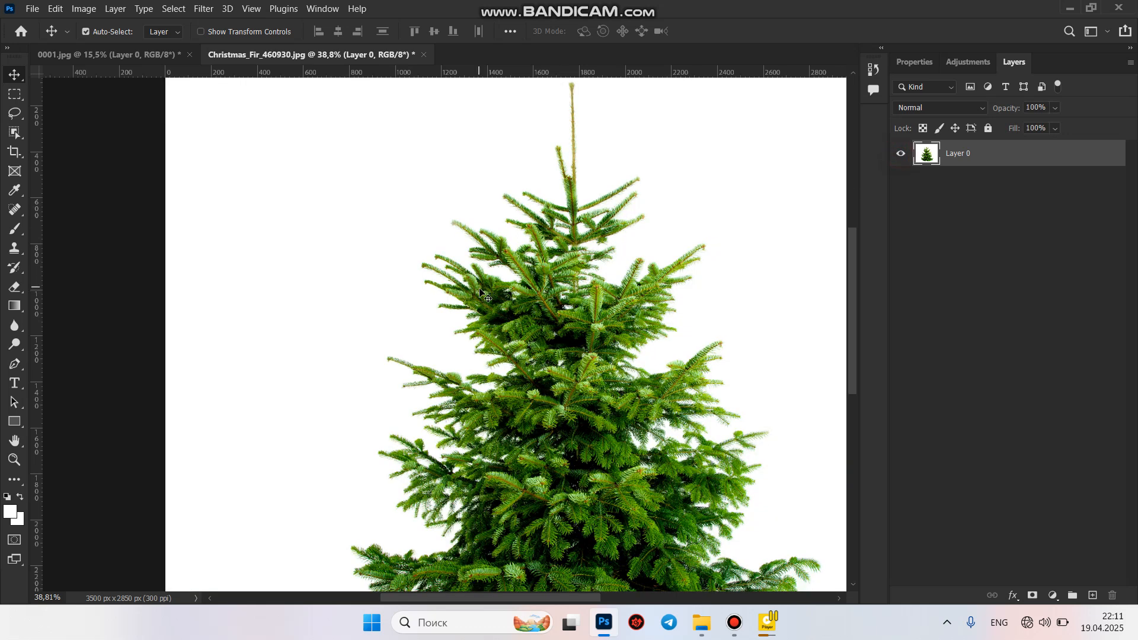
Select the white background of Layer 0 using Color Range with the existing settings and invert the selection to the tree.
{"action": "scroll", "coordinate": [575, 303], "scroll_direction": "up", "scroll_amount": 2}
{"action": "left_click_drag", "start_coordinate": [527, 598], "coordinate": [549, 598]}
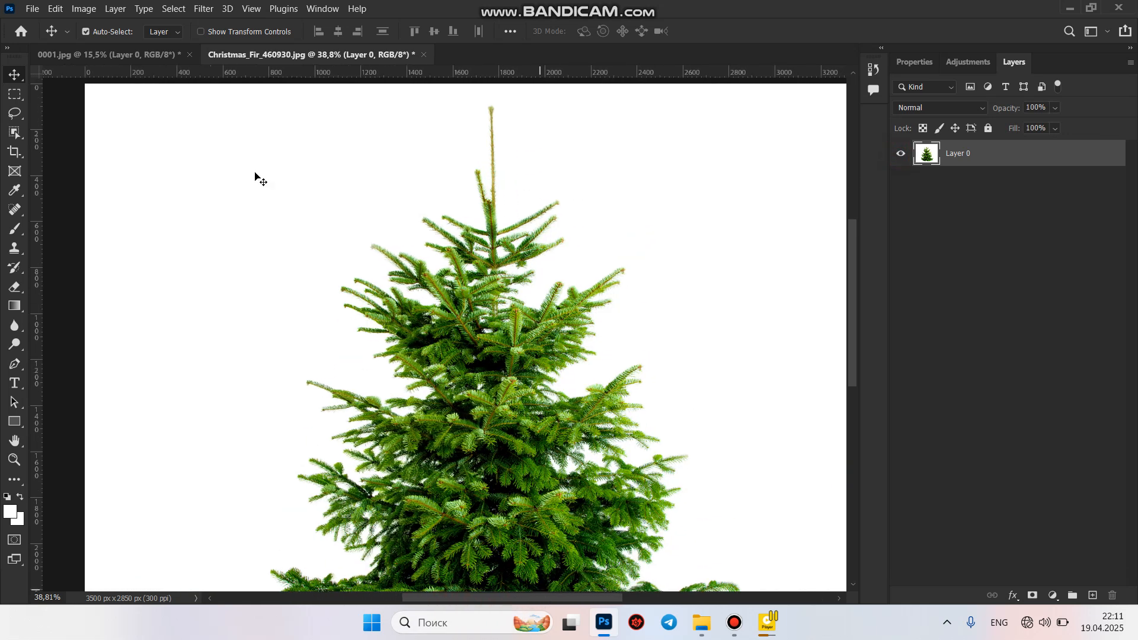
{"action": "left_click", "coordinate": [173, 9]}
{"action": "left_click", "coordinate": [188, 146]}
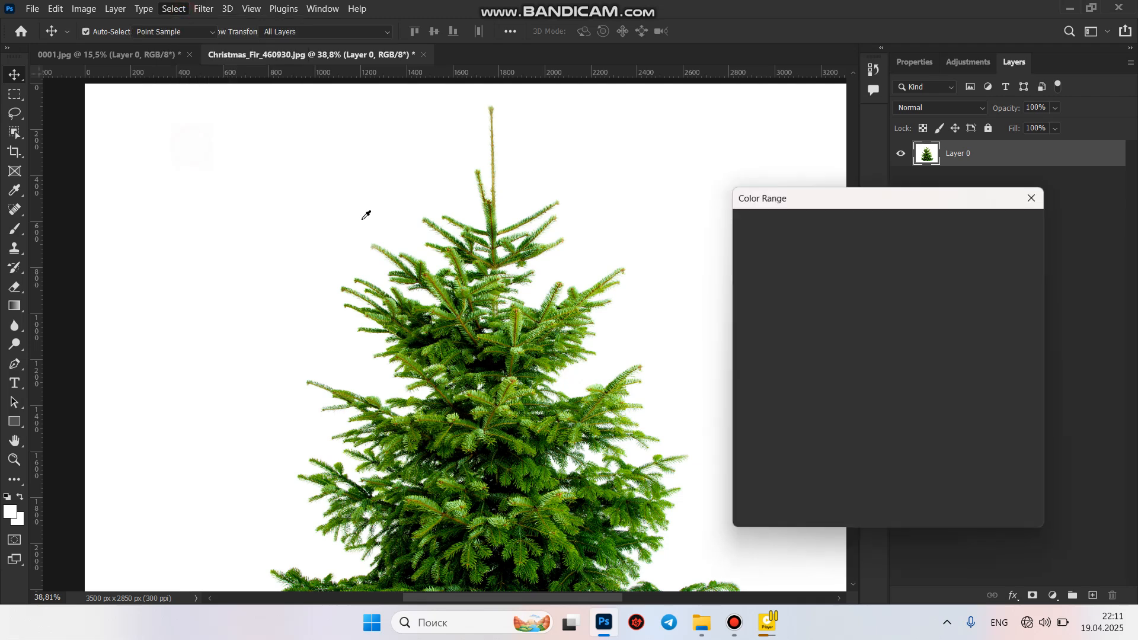
{"action": "left_click", "coordinate": [993, 233]}
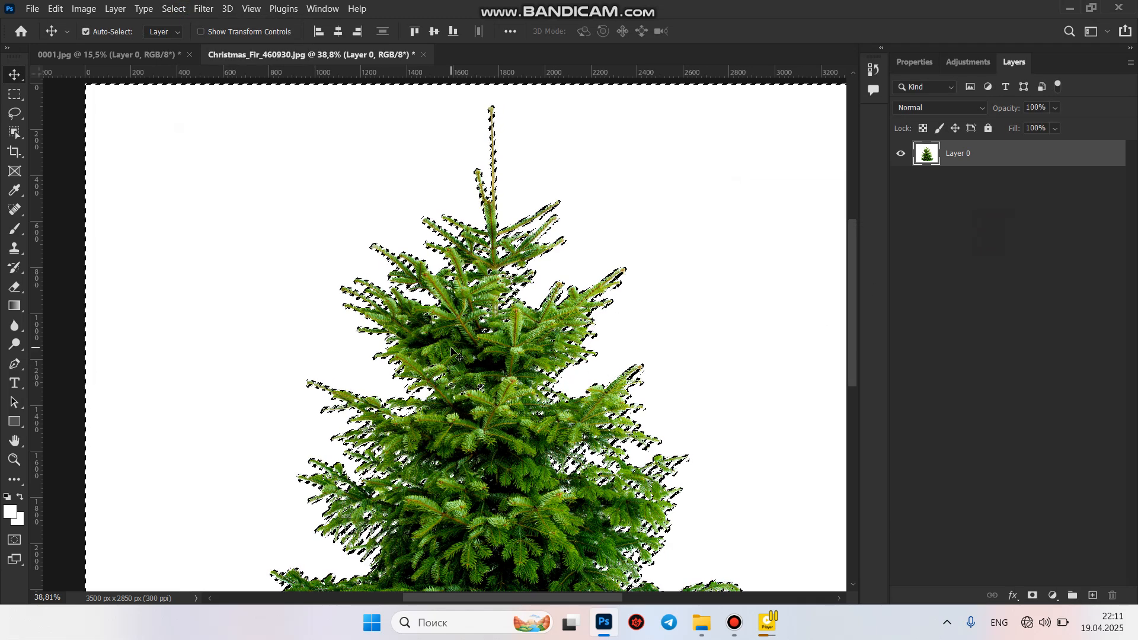
{"action": "left_click", "coordinate": [174, 9]}
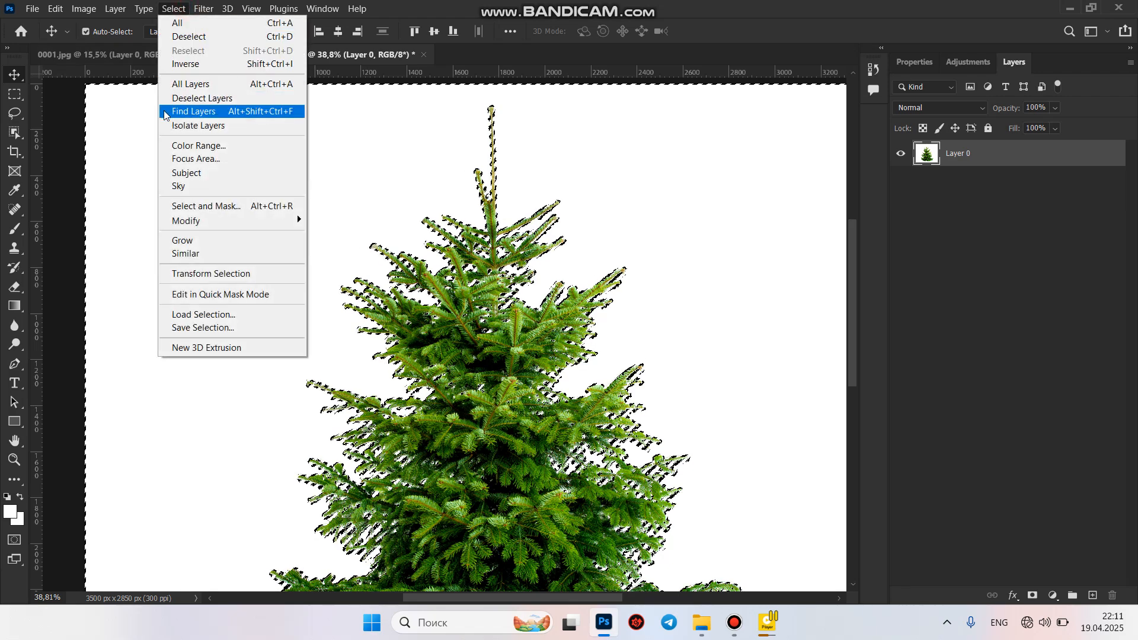
{"action": "left_click", "coordinate": [181, 64]}
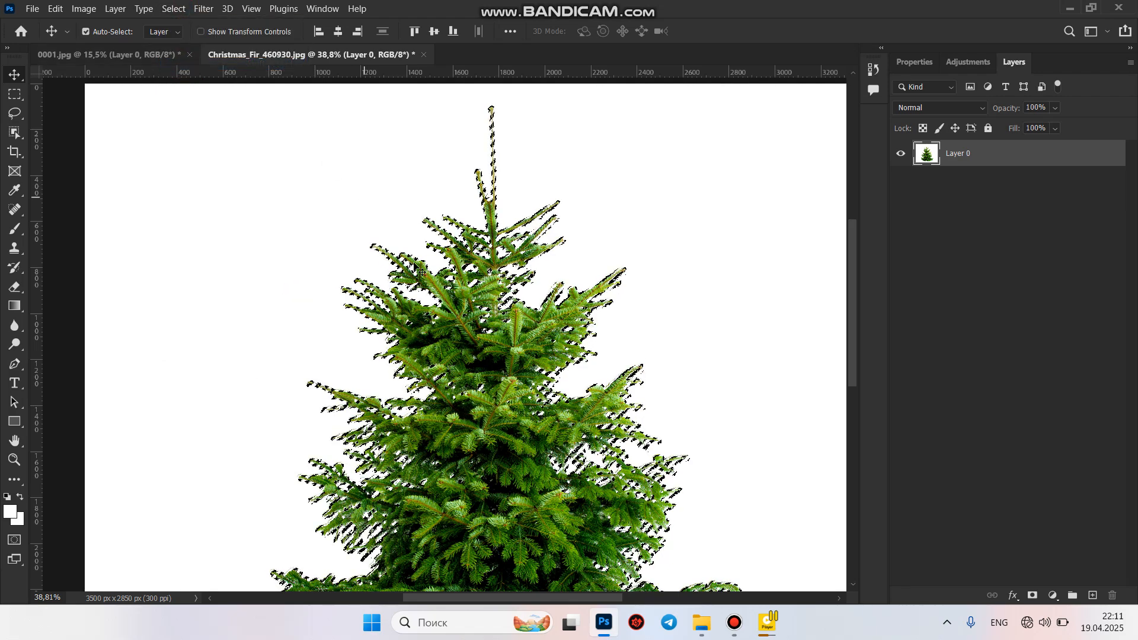
Open the fir tree selection in Select and Mask.
{"action": "scroll", "coordinate": [471, 318], "scroll_direction": "down", "scroll_amount": 5}
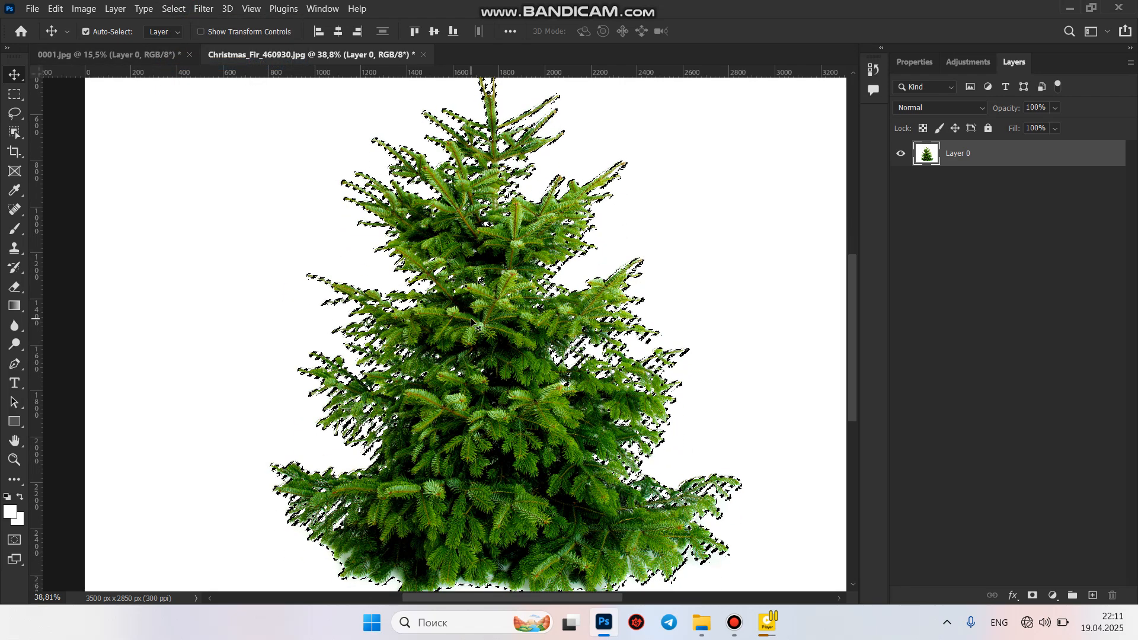
{"action": "left_click", "coordinate": [174, 9]}
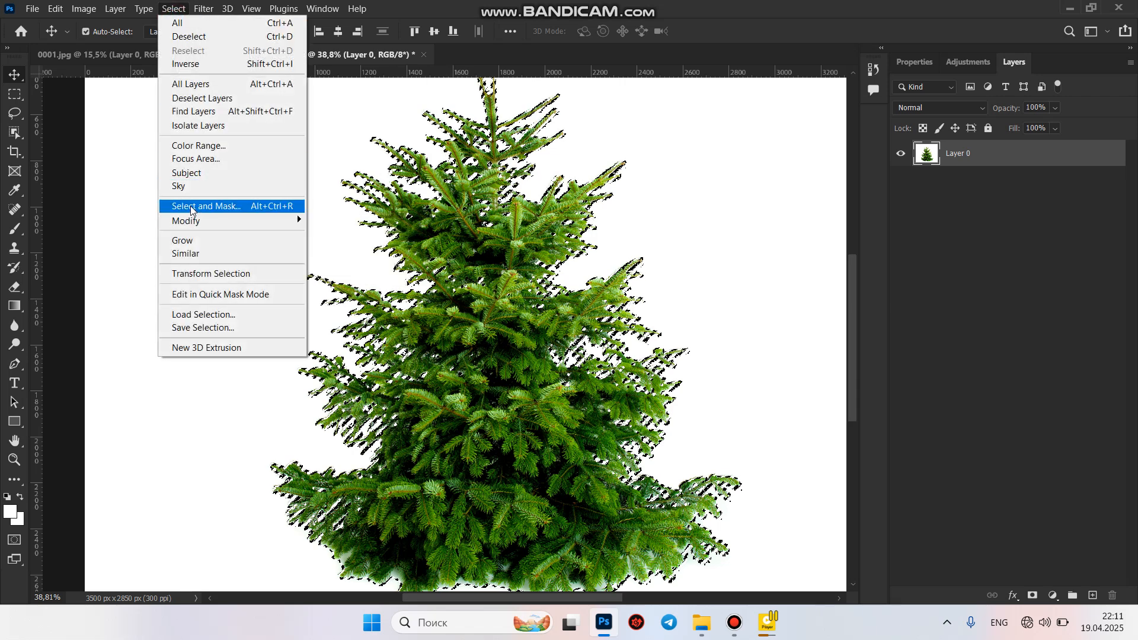
{"action": "left_click", "coordinate": [225, 207]}
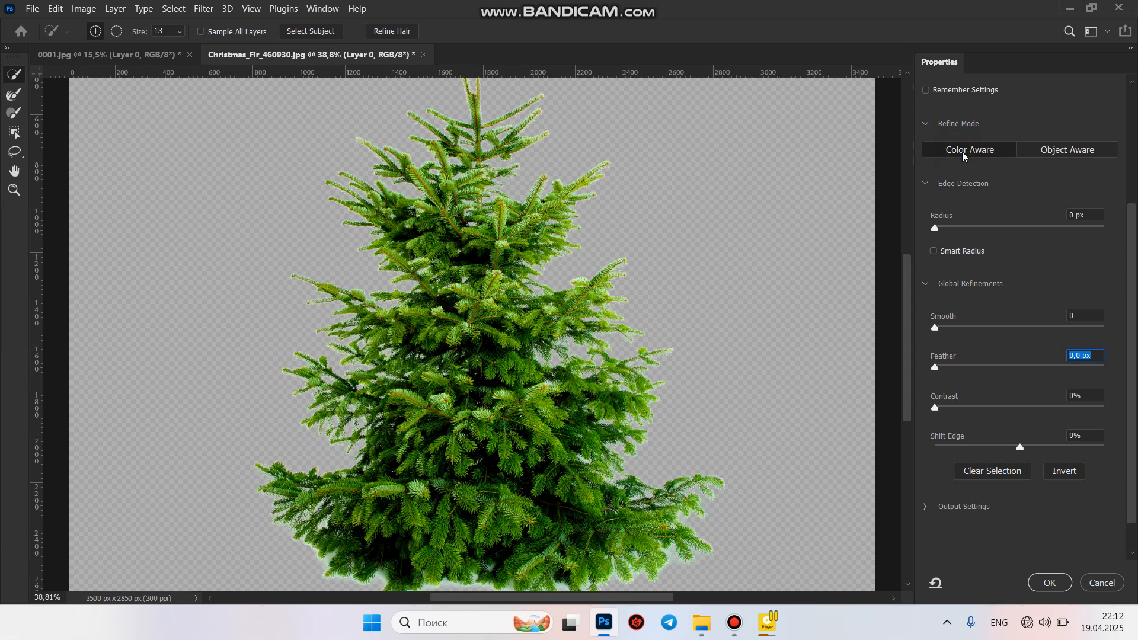
{"action": "scroll", "coordinate": [1023, 418], "scroll_direction": "down", "scroll_amount": 3}
{"action": "scroll", "coordinate": [1019, 451], "scroll_direction": "up", "scroll_amount": 2}
{"action": "scroll", "coordinate": [1018, 451], "scroll_direction": "up", "scroll_amount": 6}
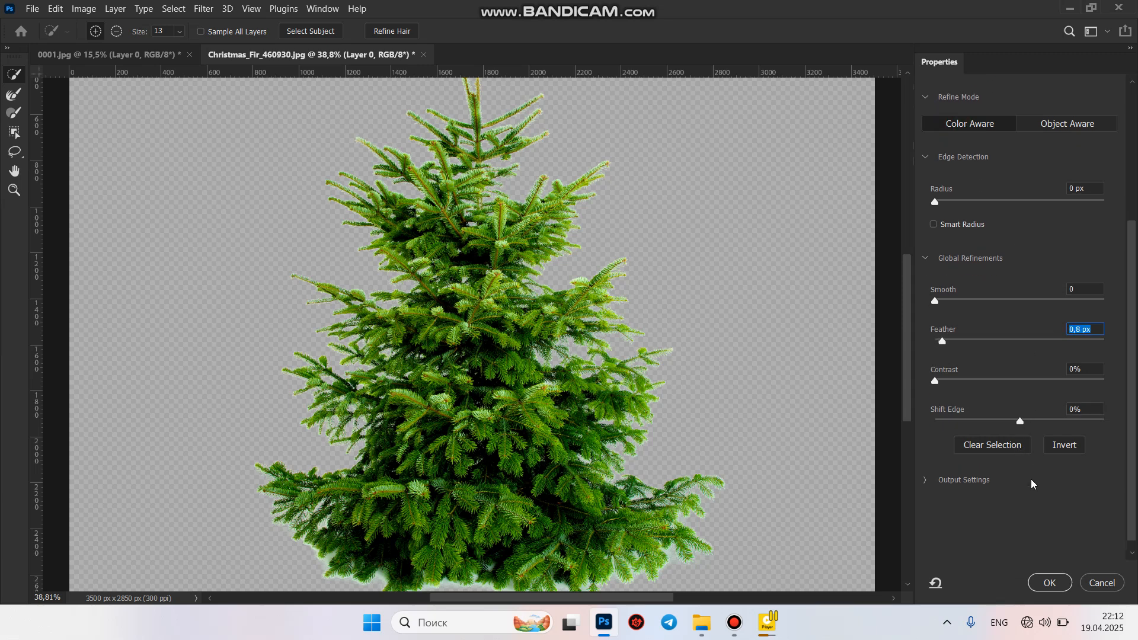
{"action": "scroll", "coordinate": [1032, 490], "scroll_direction": "down", "scroll_amount": 1}
{"action": "left_click_drag", "start_coordinate": [942, 329], "coordinate": [932, 338]}
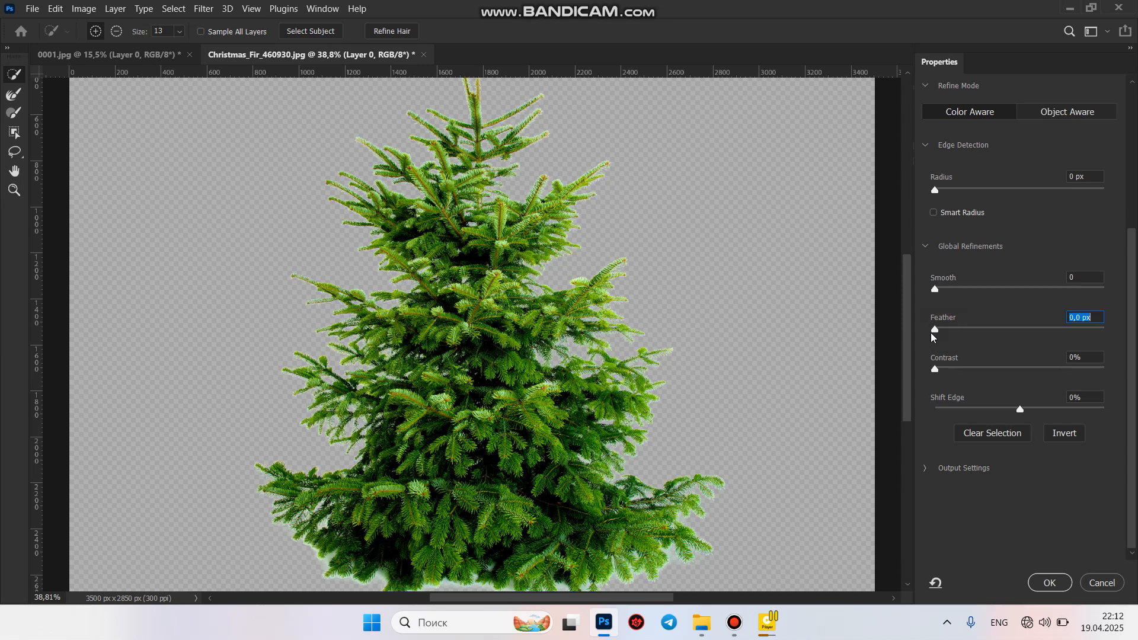
{"action": "scroll", "coordinate": [1019, 509], "scroll_direction": "up", "scroll_amount": 2}
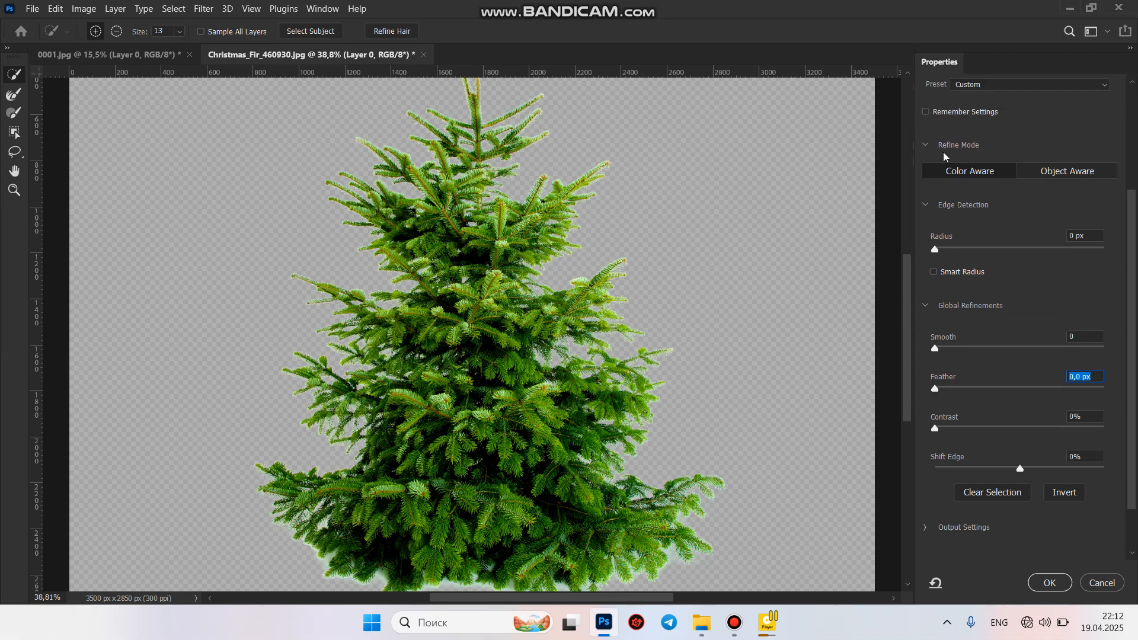
{"action": "scroll", "coordinate": [957, 103], "scroll_direction": "up", "scroll_amount": 1}
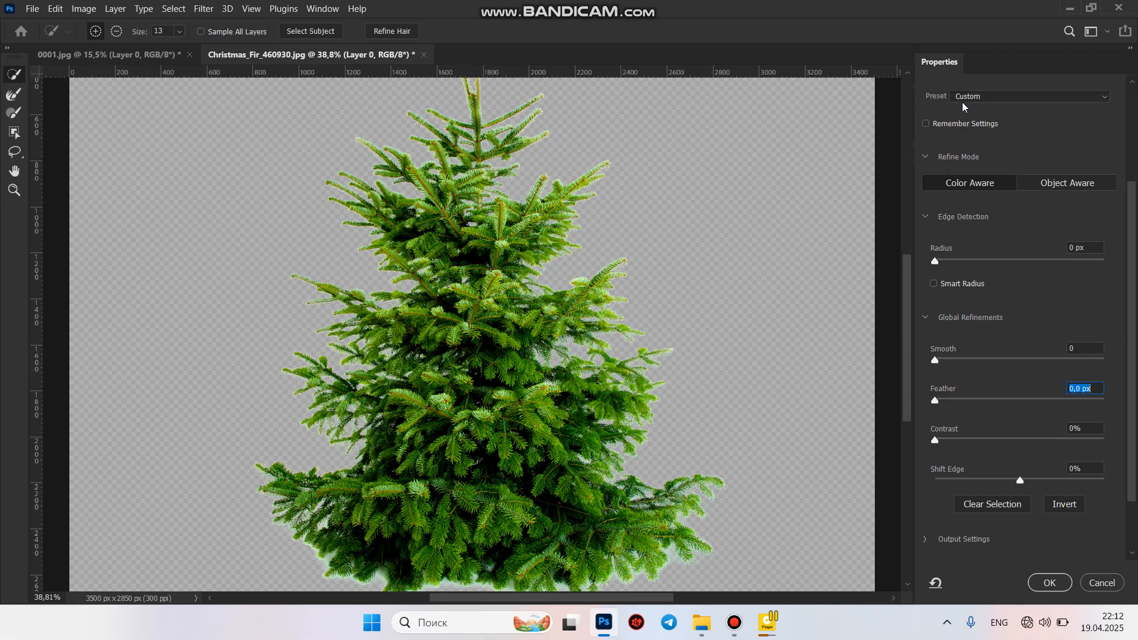
{"action": "left_click", "coordinate": [1106, 96]}
{"action": "left_click", "coordinate": [973, 180]}
{"action": "left_click", "coordinate": [972, 183]}
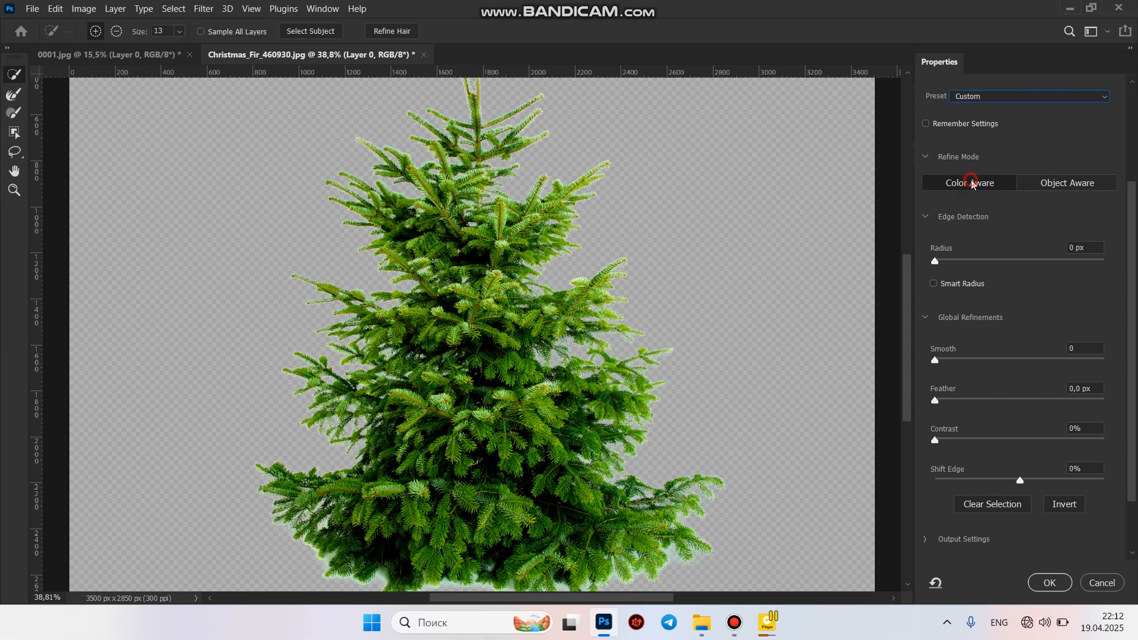
{"action": "left_click", "coordinate": [1032, 184]}
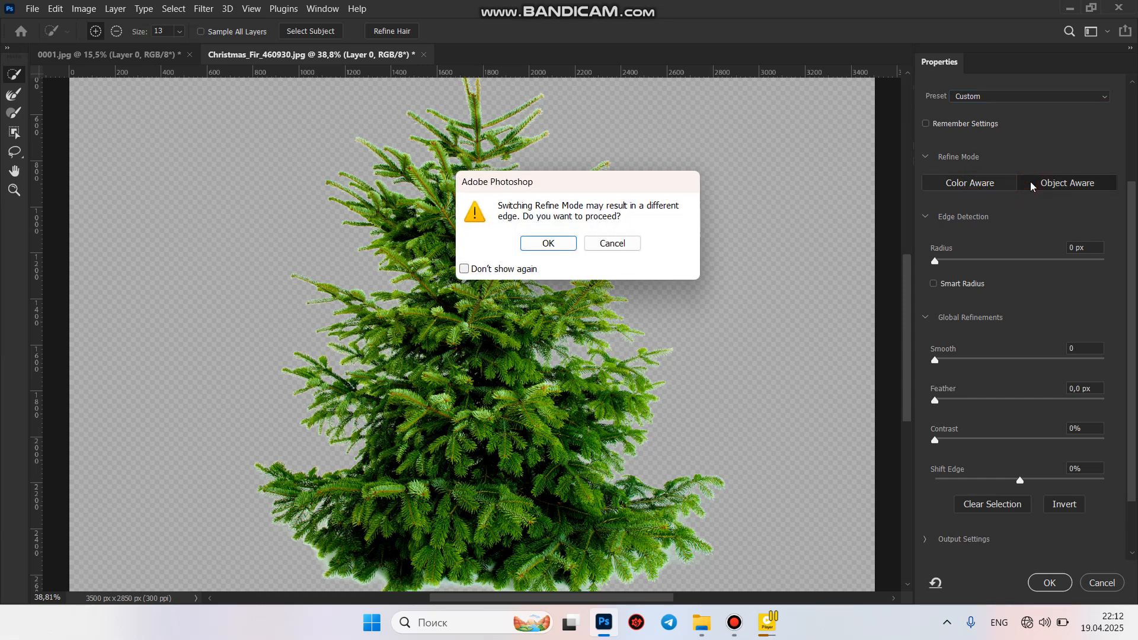
{"action": "left_click", "coordinate": [613, 243]}
{"action": "left_click", "coordinate": [961, 181]}
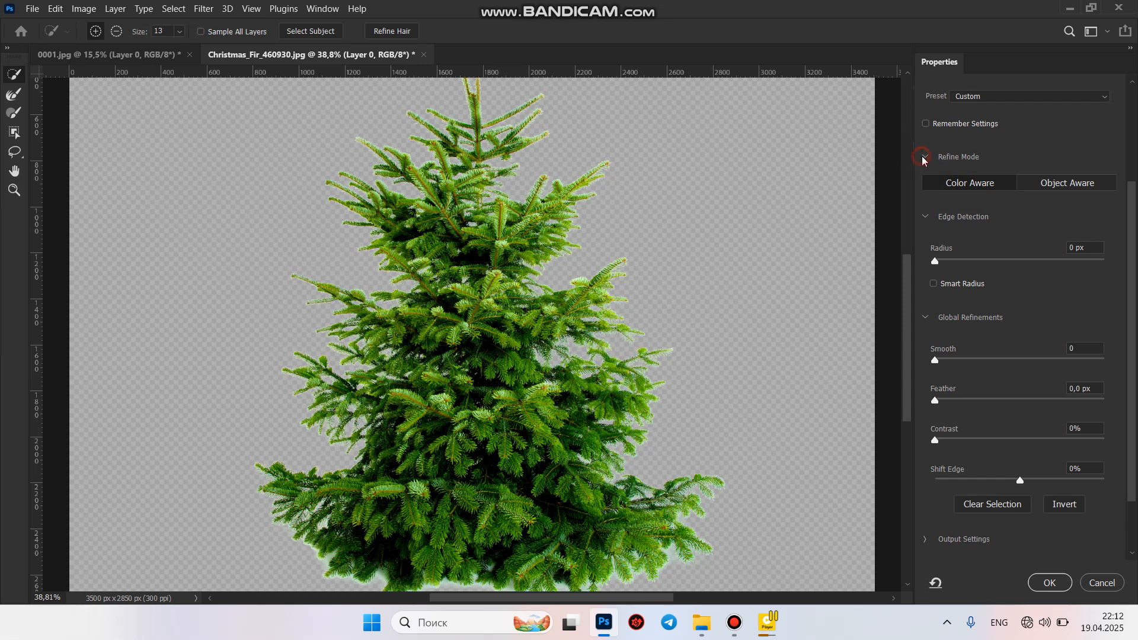
{"action": "left_click", "coordinate": [970, 98]}
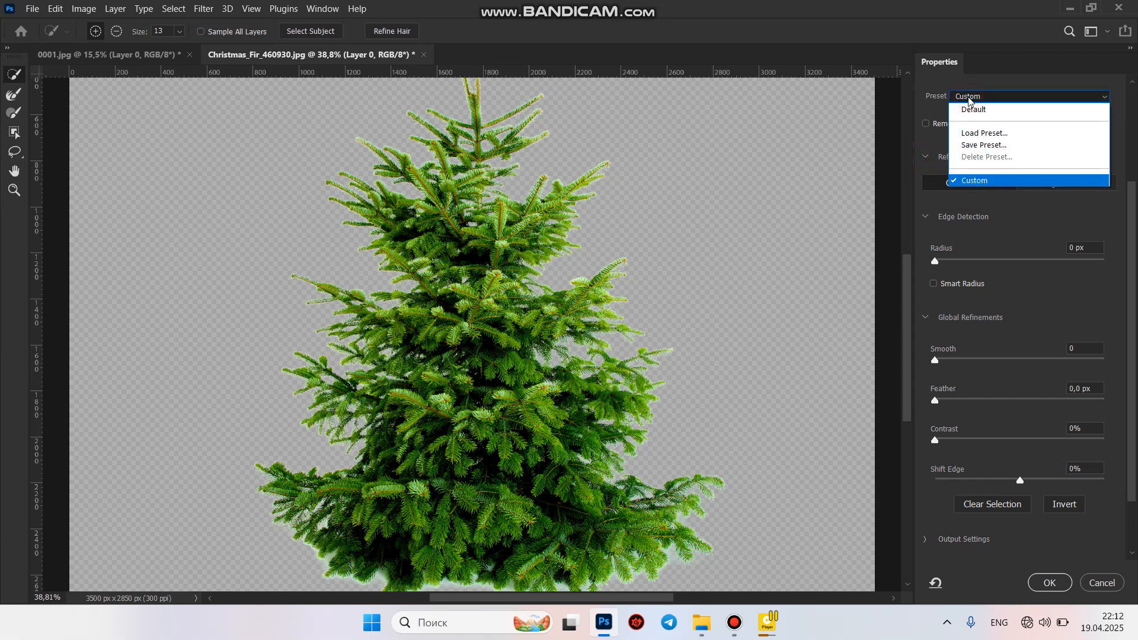
{"action": "left_click", "coordinate": [970, 99]}
Set Shift Edge to -99% and the Edge Detection radius to 250 px for the tree selection.
{"action": "scroll", "coordinate": [983, 255], "scroll_direction": "down", "scroll_amount": 3}
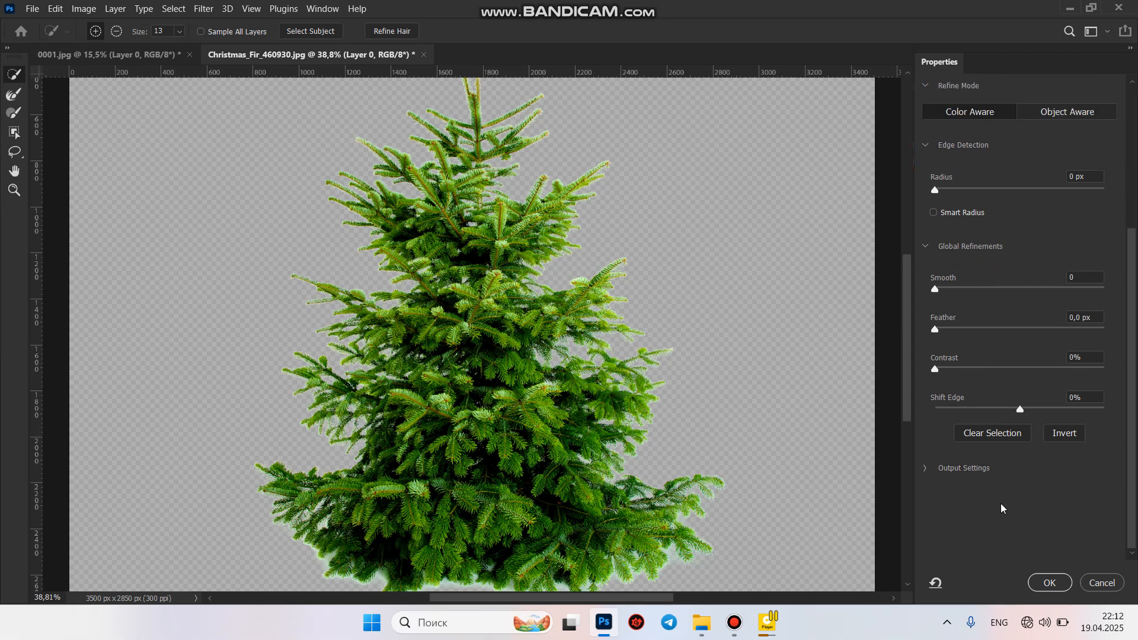
{"action": "left_click", "coordinate": [938, 409]}
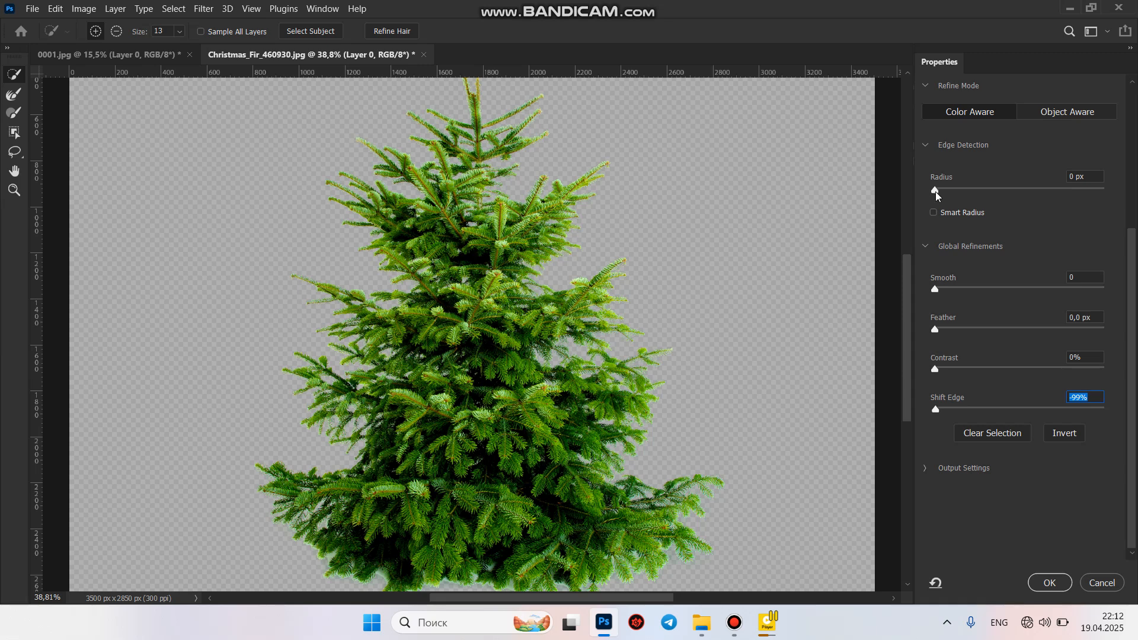
{"action": "left_click_drag", "start_coordinate": [936, 190], "coordinate": [1104, 189]}
{"action": "scroll", "coordinate": [1045, 236], "scroll_direction": "up", "scroll_amount": 3}
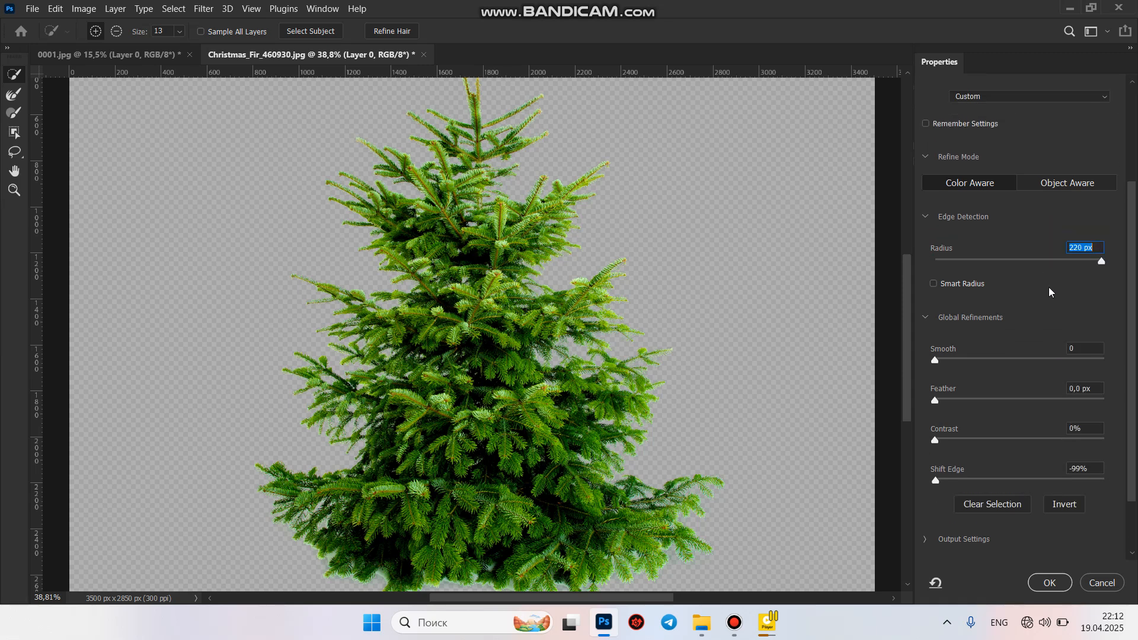
{"action": "scroll", "coordinate": [1049, 292], "scroll_direction": "down", "scroll_amount": 1}
{"action": "left_click_drag", "start_coordinate": [1103, 252], "coordinate": [1113, 253]}
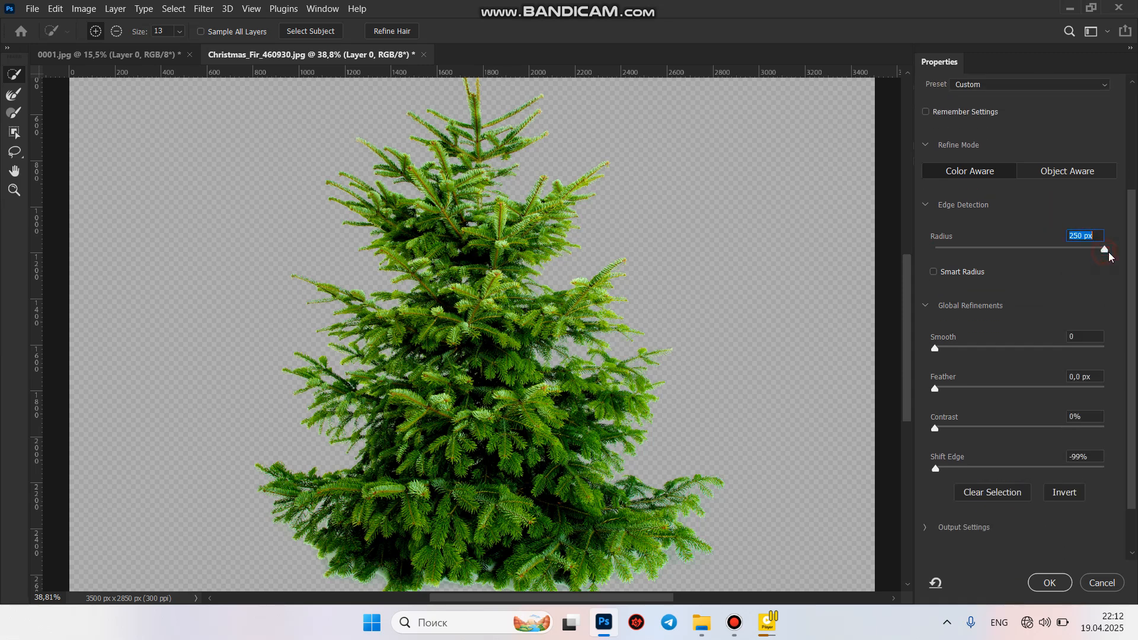
Try Shift Edge at +100%, set it to -97% and test the Contrast setting on the tree's edges.
{"action": "left_click_drag", "start_coordinate": [933, 348], "coordinate": [952, 356]}
{"action": "scroll", "coordinate": [948, 409], "scroll_direction": "down", "scroll_amount": 4}
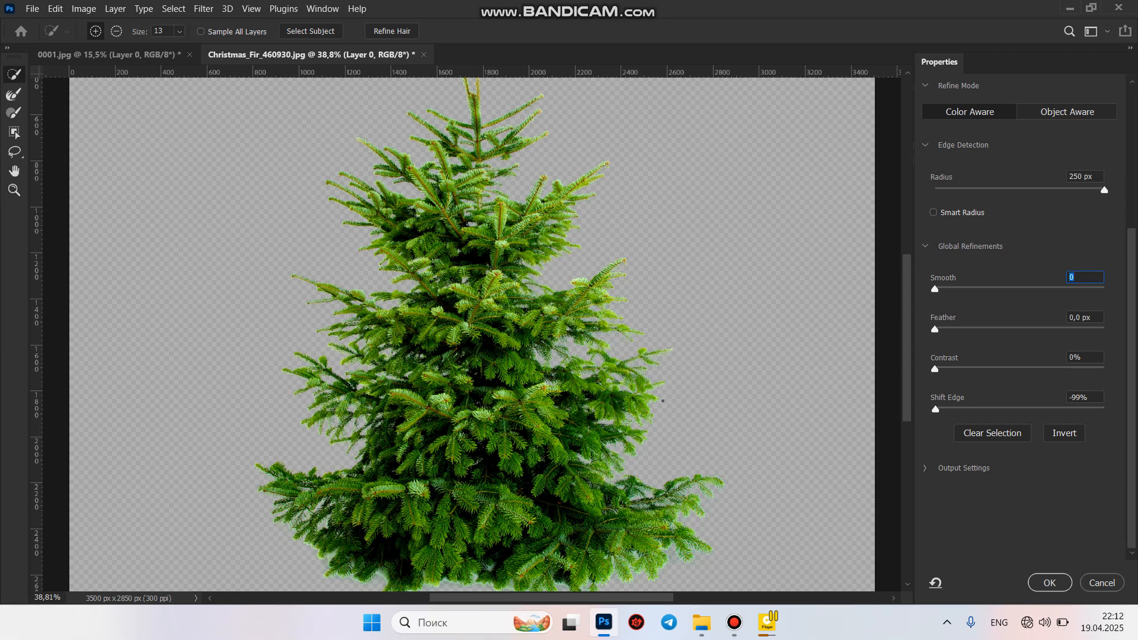
{"action": "left_click", "coordinate": [965, 408]}
{"action": "left_click_drag", "start_coordinate": [972, 411], "coordinate": [1111, 416]}
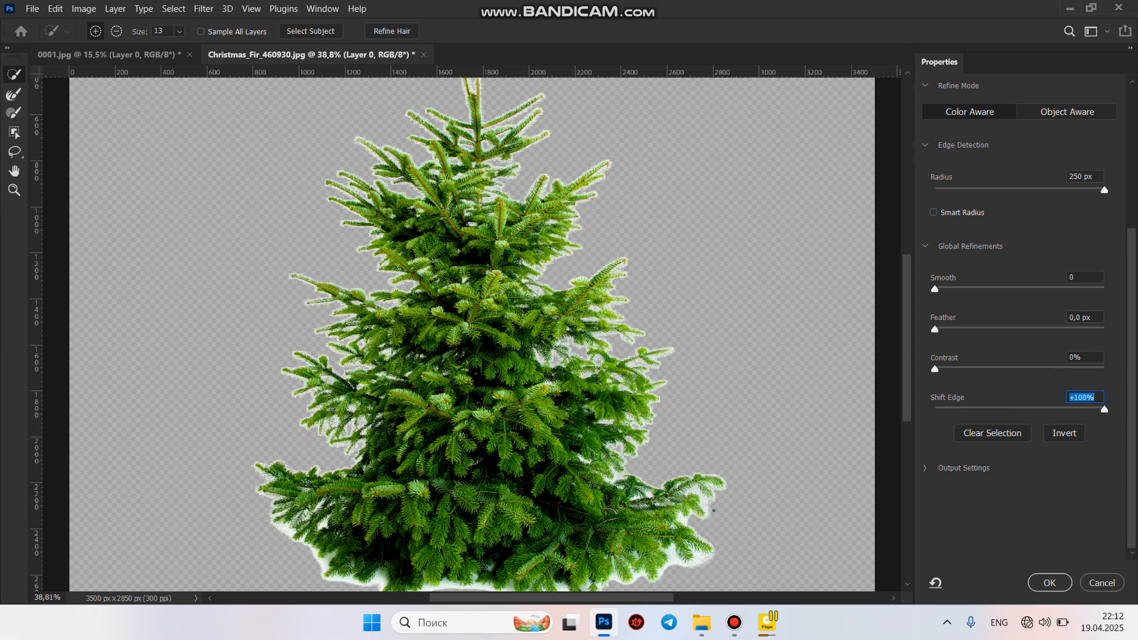
{"action": "left_click_drag", "start_coordinate": [1027, 410], "coordinate": [944, 412]}
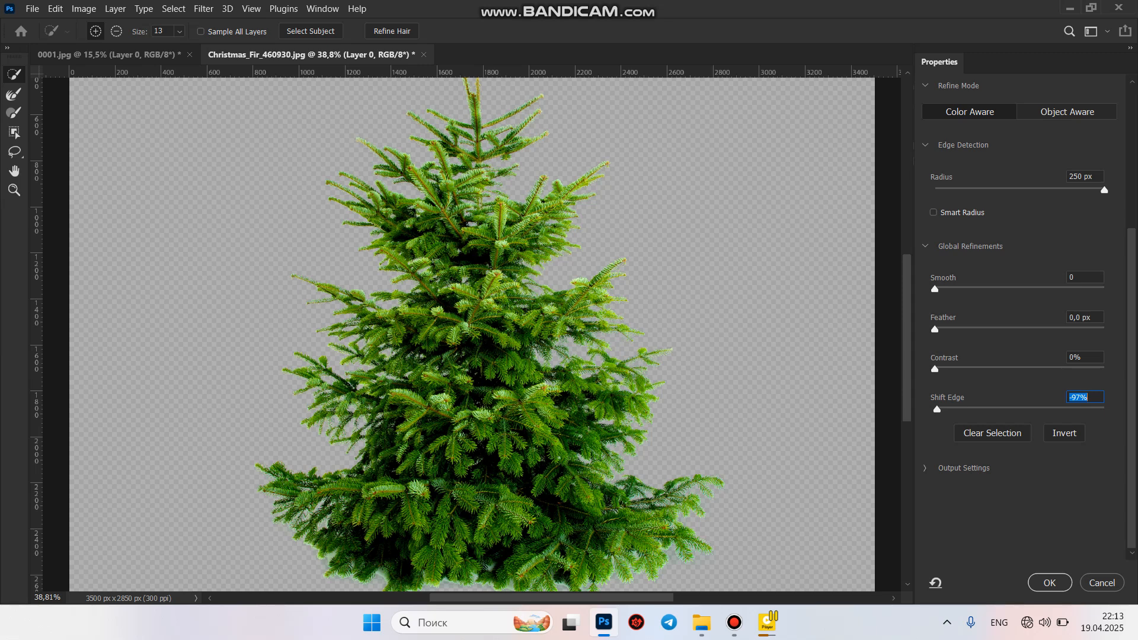
{"action": "key", "text": "alt"}
{"action": "key", "text": "alt"}
{"action": "left_click_drag", "start_coordinate": [955, 371], "coordinate": [976, 371]}
{"action": "left_click", "coordinate": [939, 371]}
Apply the refined selection, copy the fir tree to a new layer and hide Layer 0.
{"action": "left_click", "coordinate": [1048, 584]}
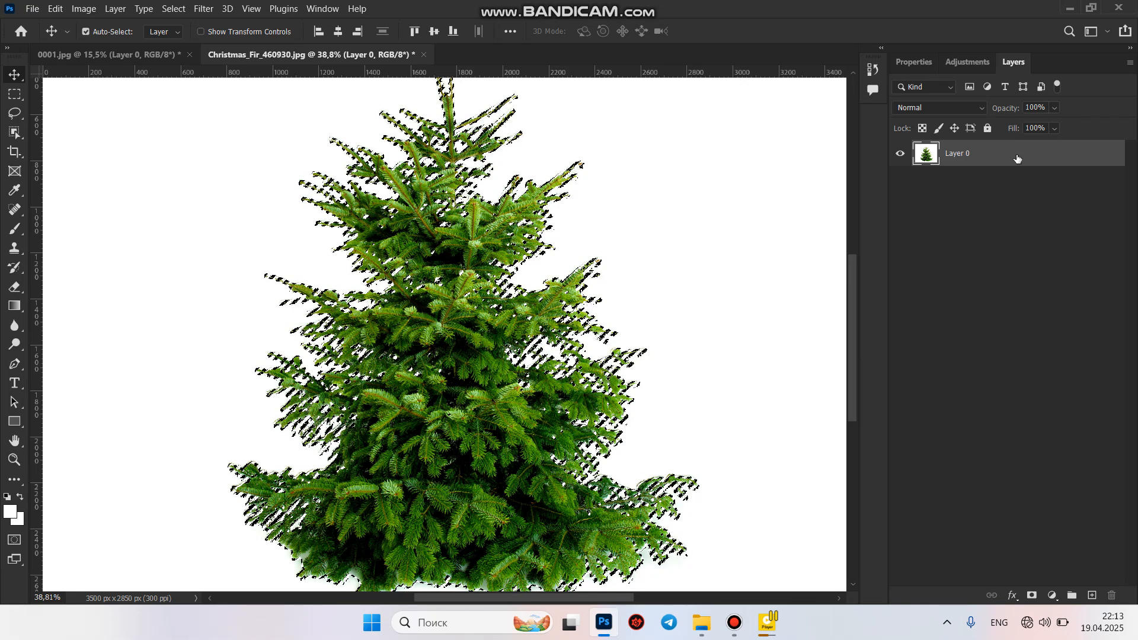
{"action": "key", "text": "ctrl+j"}
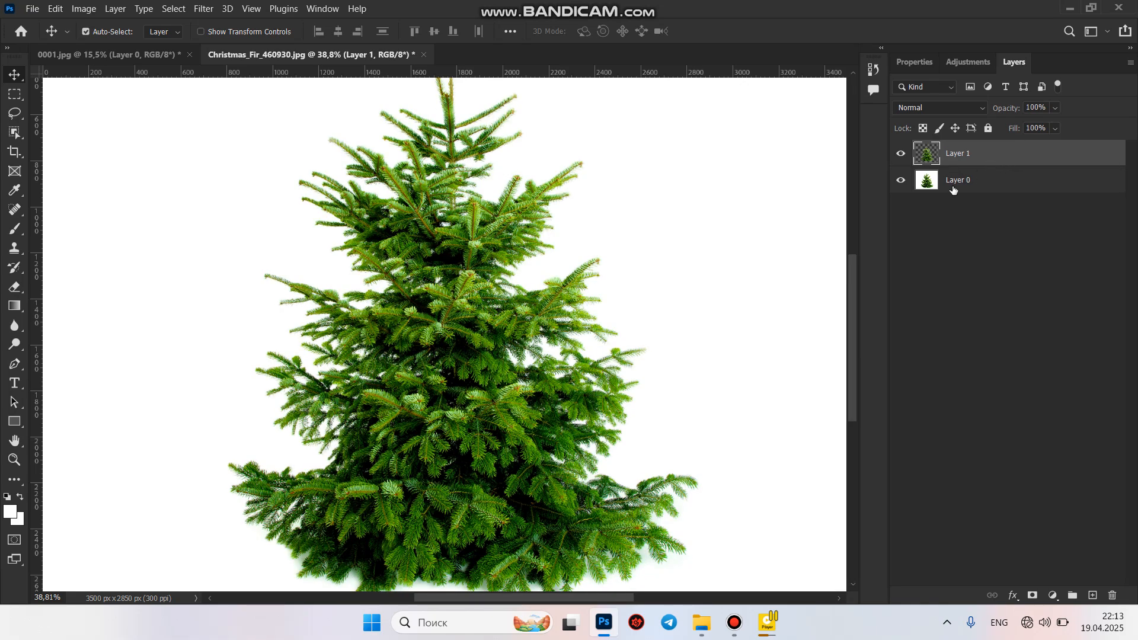
{"action": "left_click", "coordinate": [901, 179]}
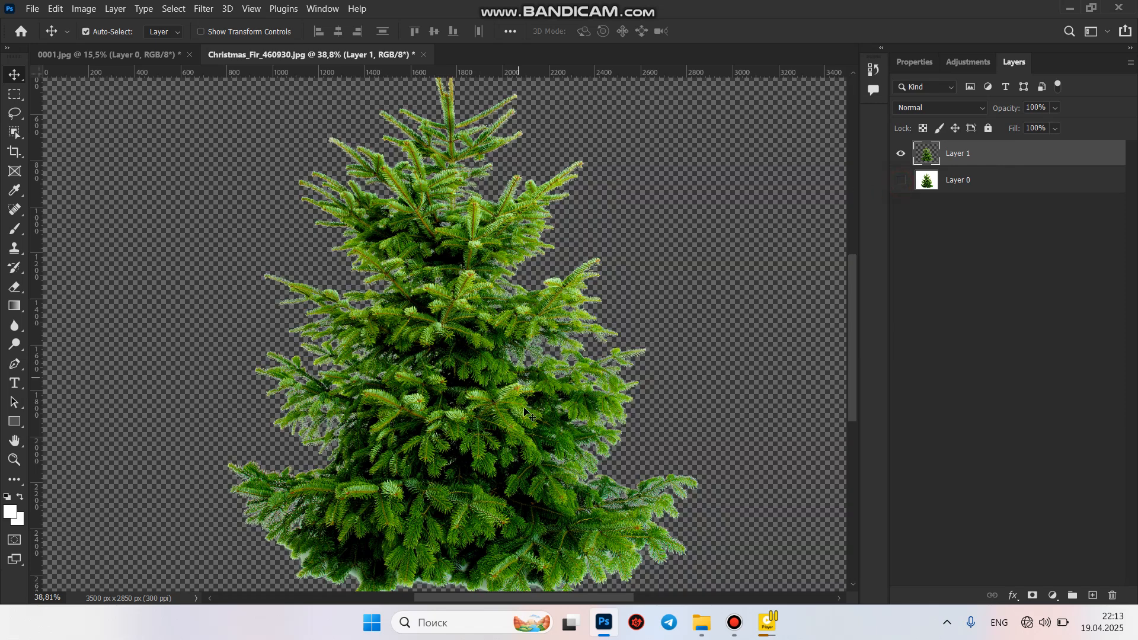
Examine the refined cut-out's needles and inner gaps at several magnifications for remaining white fringe.
{"action": "scroll", "coordinate": [517, 422], "scroll_direction": "up", "scroll_amount": 3}
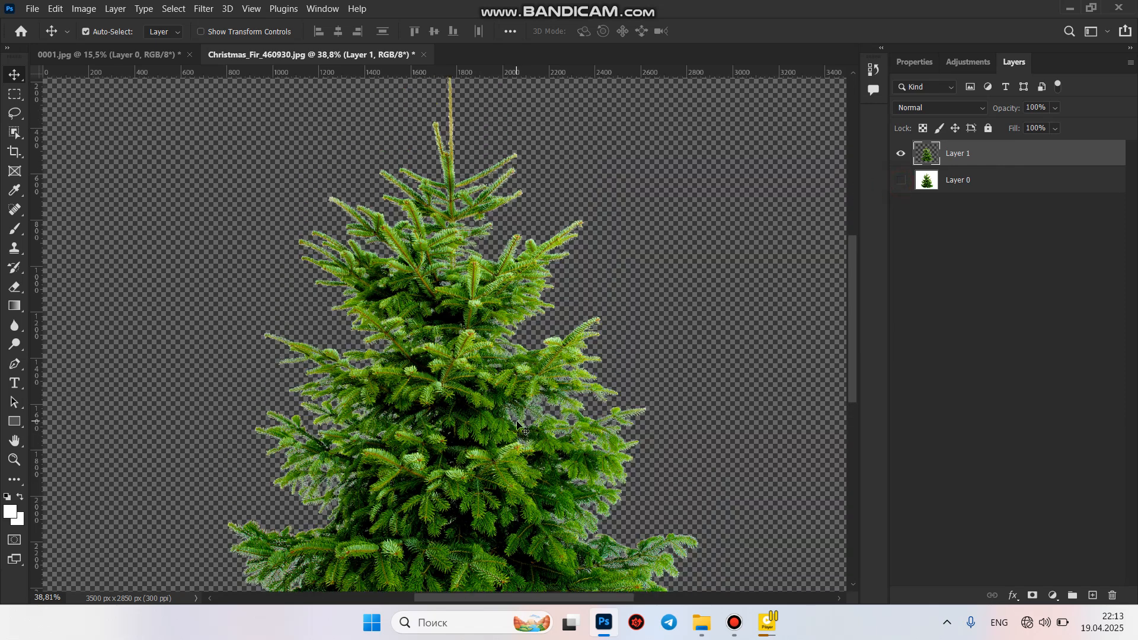
{"action": "scroll", "coordinate": [517, 422], "scroll_direction": "down", "scroll_amount": 2}
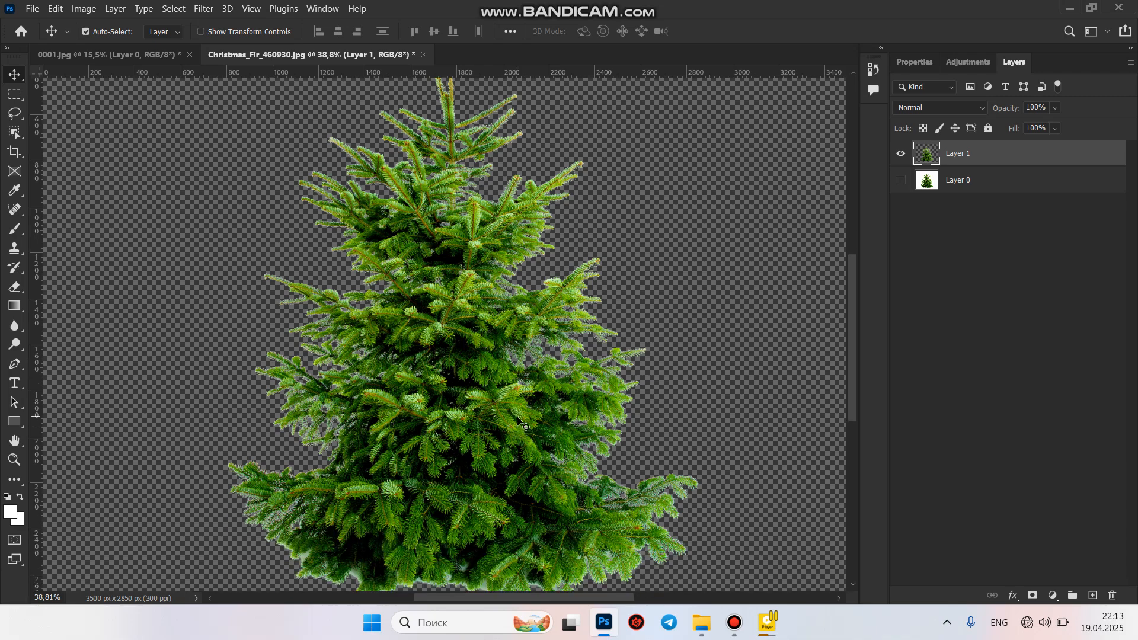
{"action": "scroll", "coordinate": [517, 423], "scroll_direction": "up", "scroll_amount": 3}
{"action": "scroll", "coordinate": [518, 424], "scroll_direction": "down", "scroll_amount": 2}
{"action": "scroll", "coordinate": [514, 421], "scroll_direction": "up", "scroll_amount": 5}
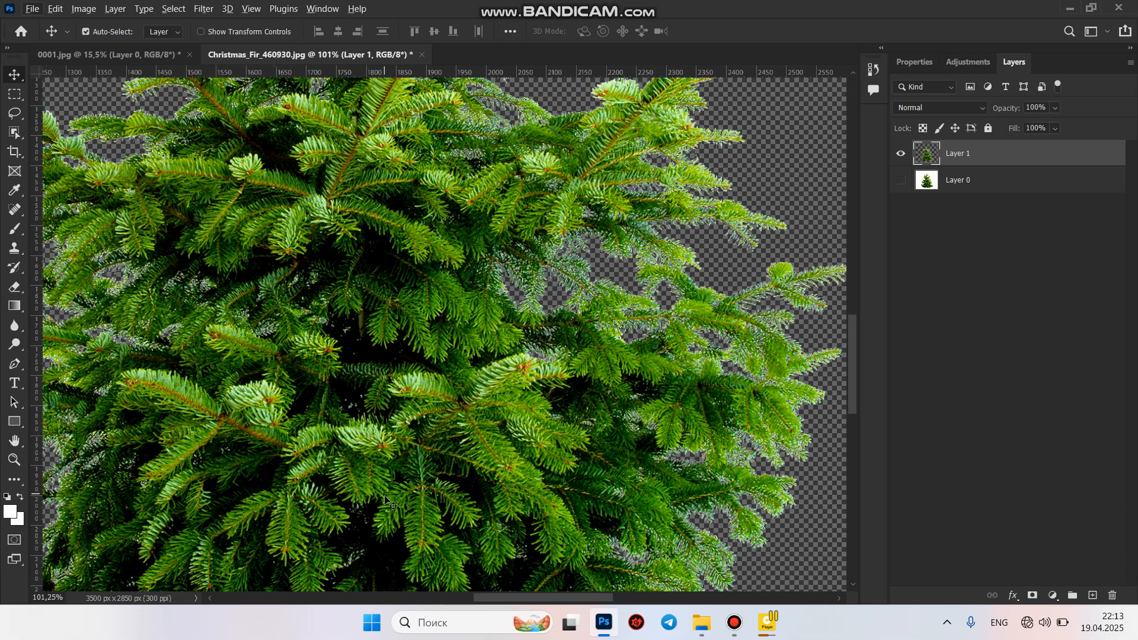
{"action": "left_click_drag", "start_coordinate": [348, 437], "coordinate": [558, 409]}
{"action": "scroll", "coordinate": [550, 422], "scroll_direction": "up", "scroll_amount": 4}
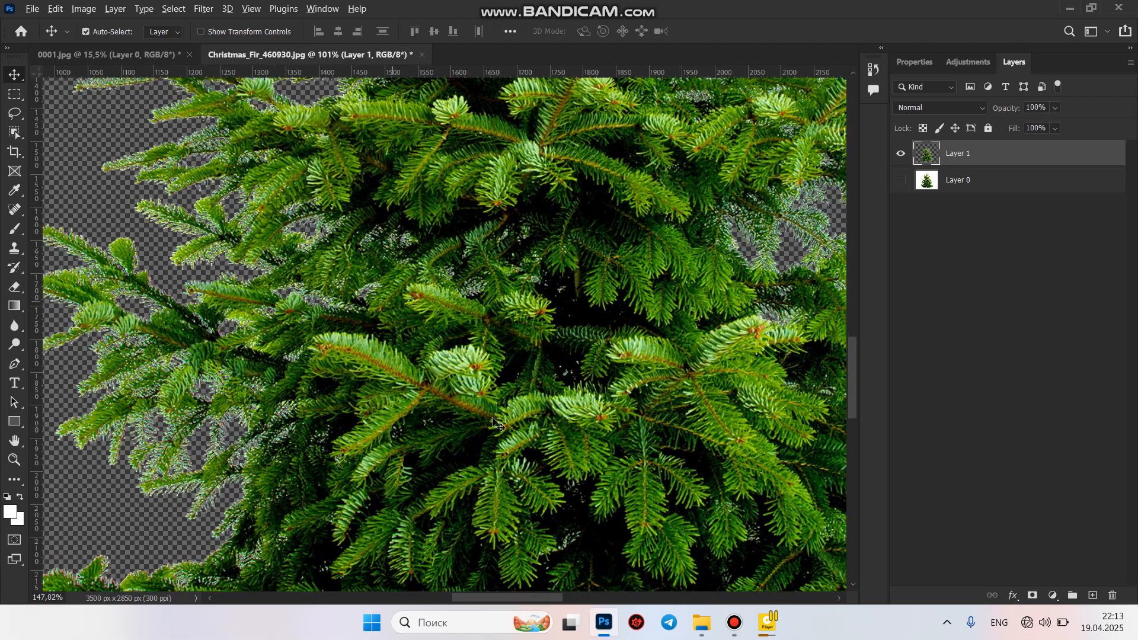
{"action": "scroll", "coordinate": [486, 430], "scroll_direction": "down", "scroll_amount": 1}
{"action": "scroll", "coordinate": [504, 412], "scroll_direction": "up", "scroll_amount": 4}
{"action": "scroll", "coordinate": [507, 408], "scroll_direction": "up", "scroll_amount": 4}
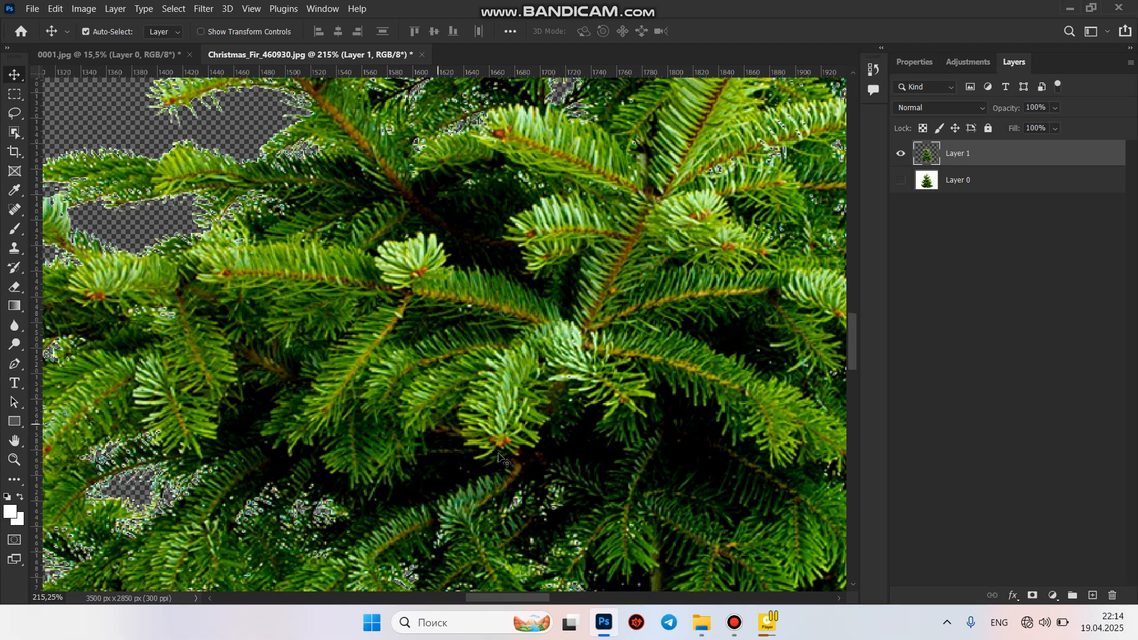
{"action": "scroll", "coordinate": [613, 382], "scroll_direction": "down", "scroll_amount": 3}
{"action": "scroll", "coordinate": [610, 367], "scroll_direction": "down", "scroll_amount": 6}
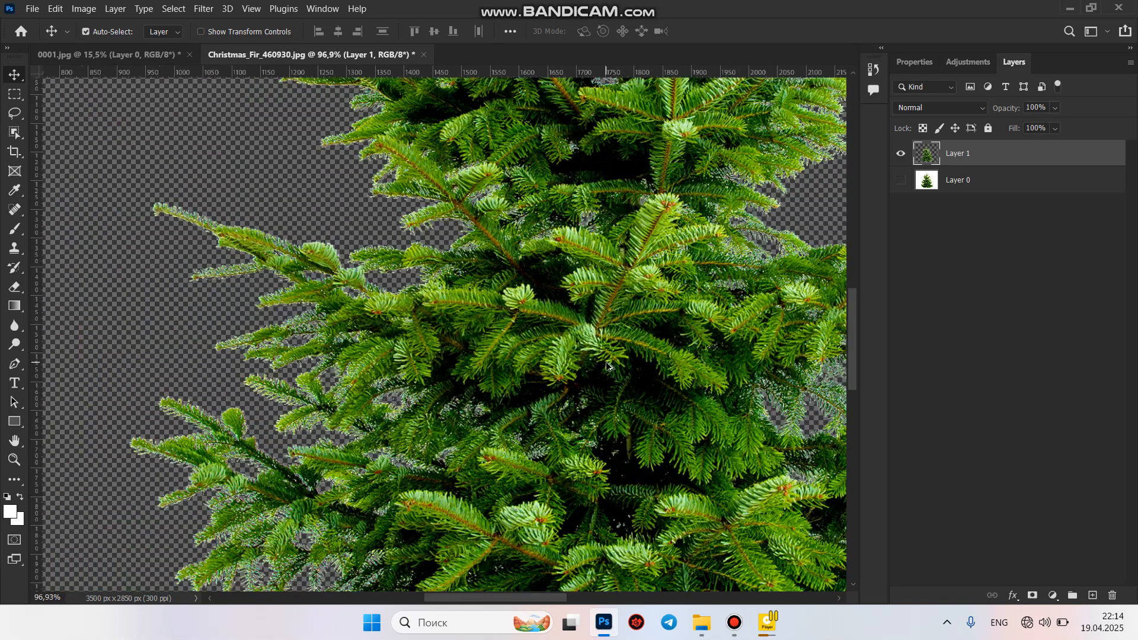
{"action": "scroll", "coordinate": [624, 459], "scroll_direction": "down", "scroll_amount": 2}
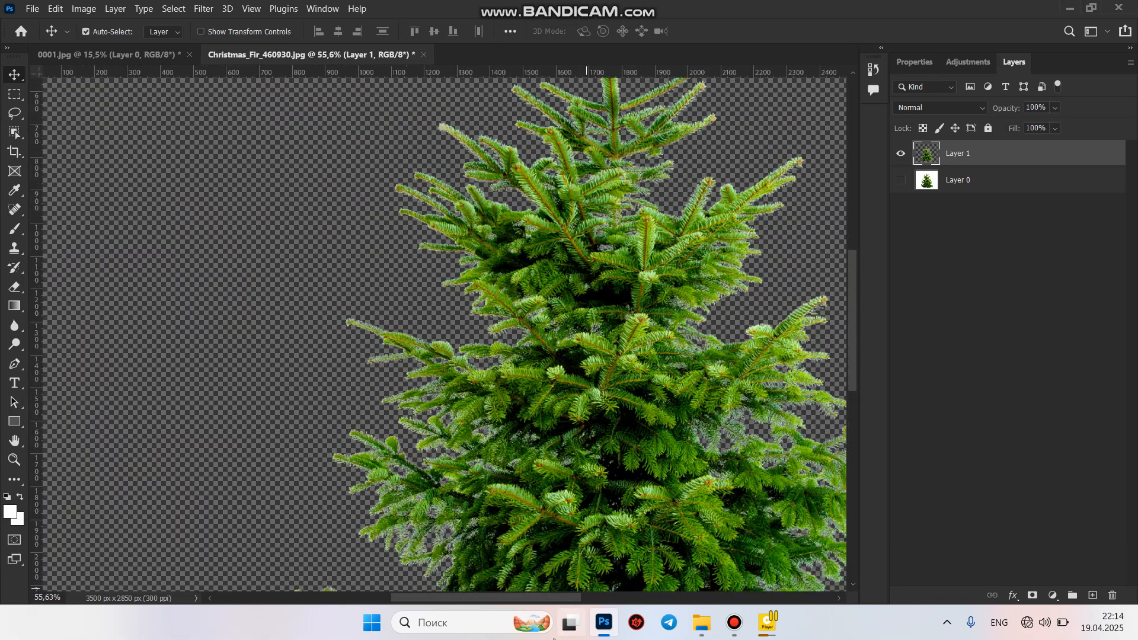
{"action": "left_click_drag", "start_coordinate": [537, 598], "coordinate": [591, 604]}
{"action": "scroll", "coordinate": [627, 513], "scroll_direction": "down", "scroll_amount": 2}
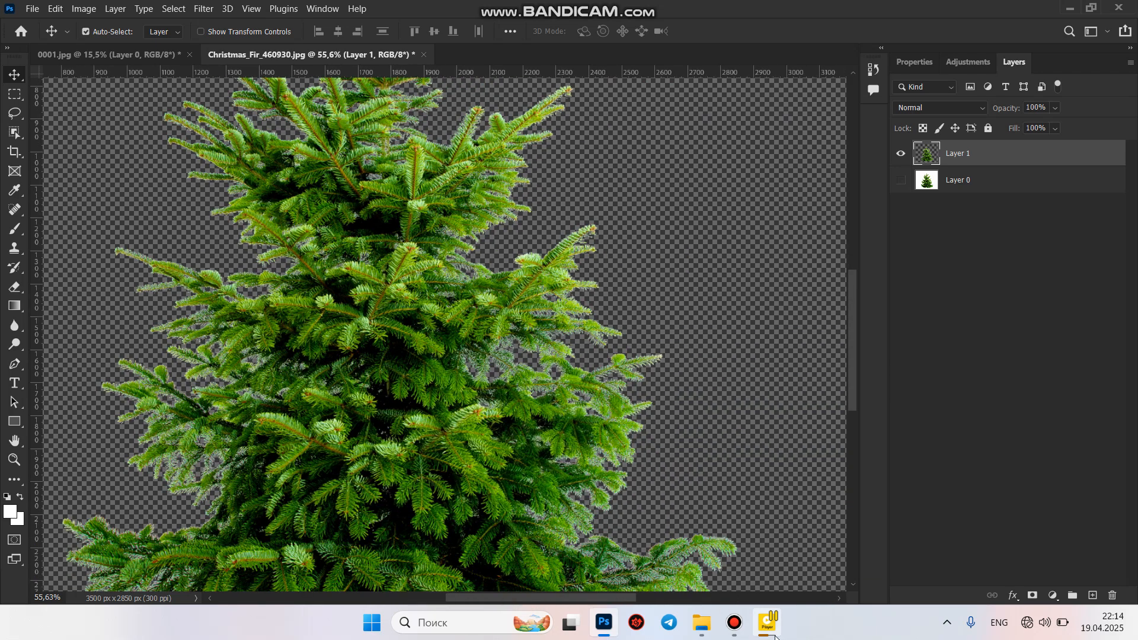
{"action": "left_click", "coordinate": [741, 619]}
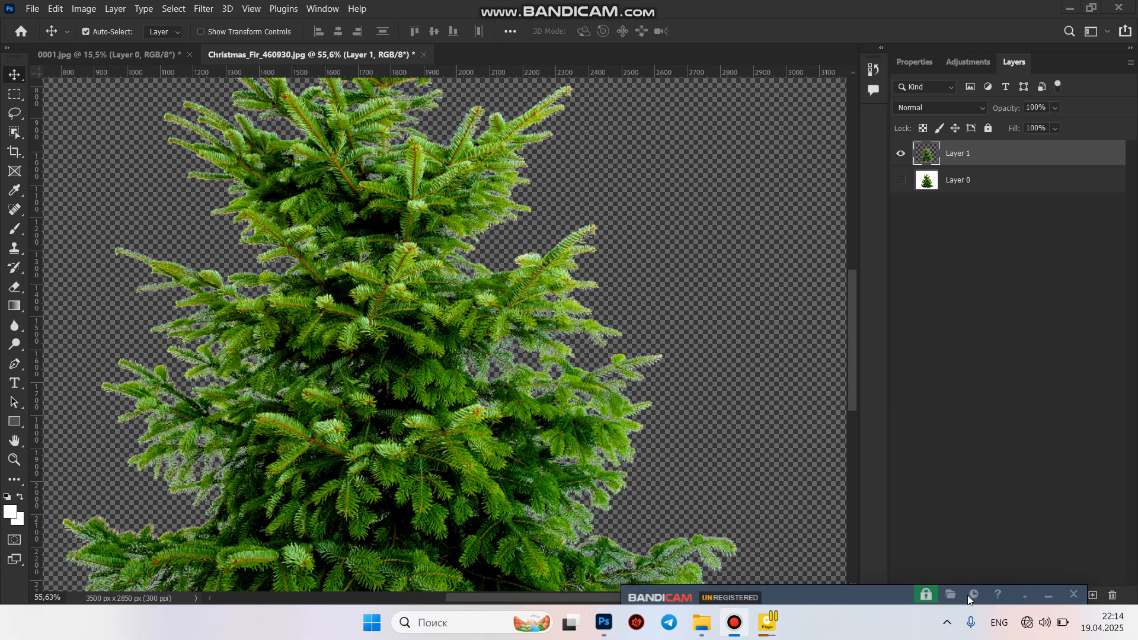
{"action": "left_click_drag", "start_coordinate": [827, 596], "coordinate": [831, 537]}
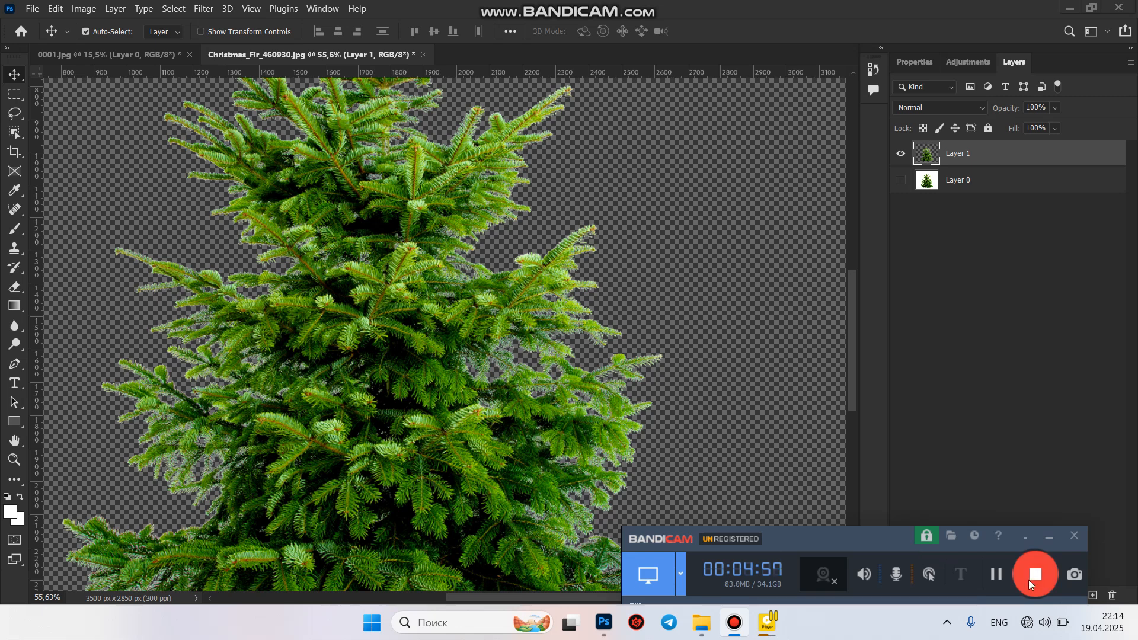
{"action": "left_click", "coordinate": [997, 574]}
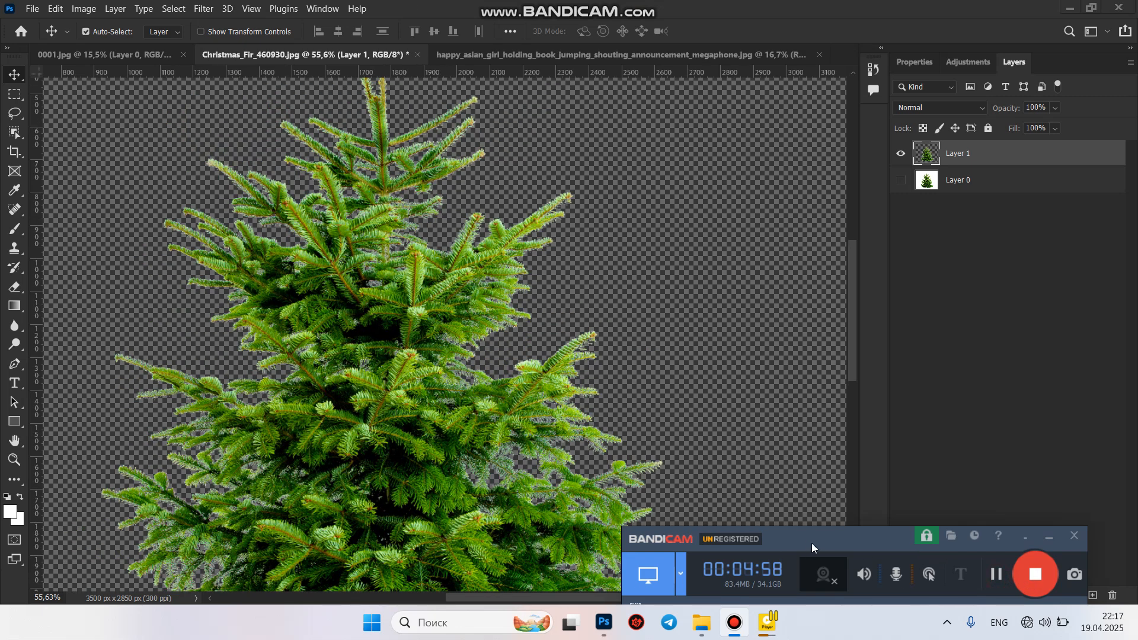
{"action": "left_click_drag", "start_coordinate": [812, 543], "coordinate": [814, 588]}
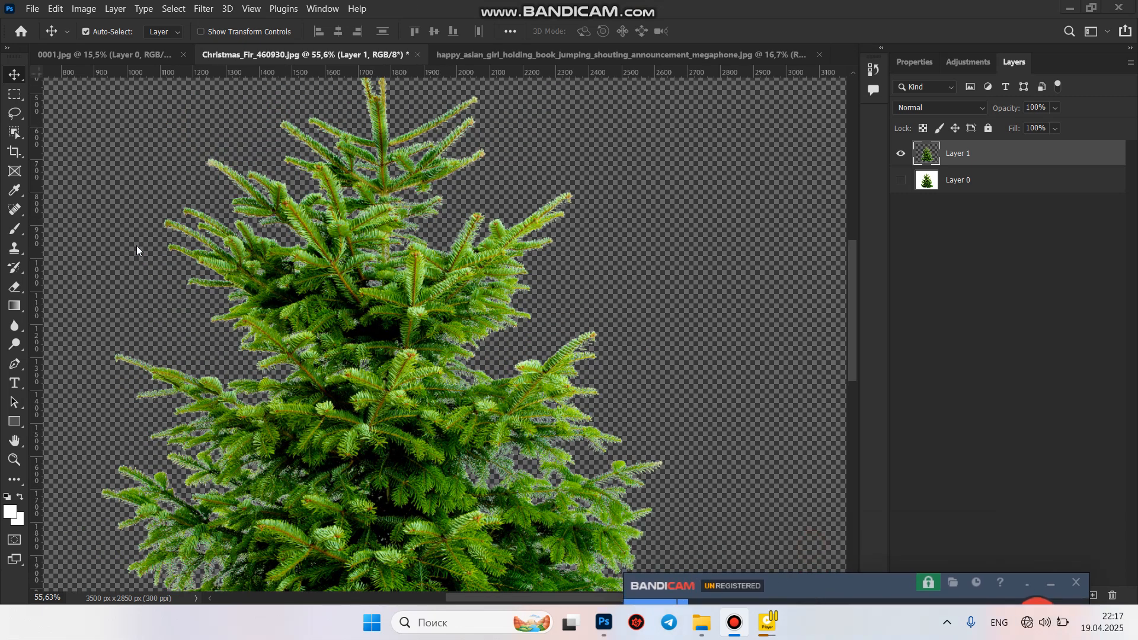
Switch to the happy_asian_girl_holding_book_jumping_shouting_announcement_megaphone.jpg document and unlock its Background layer.
{"action": "left_click", "coordinate": [549, 56]}
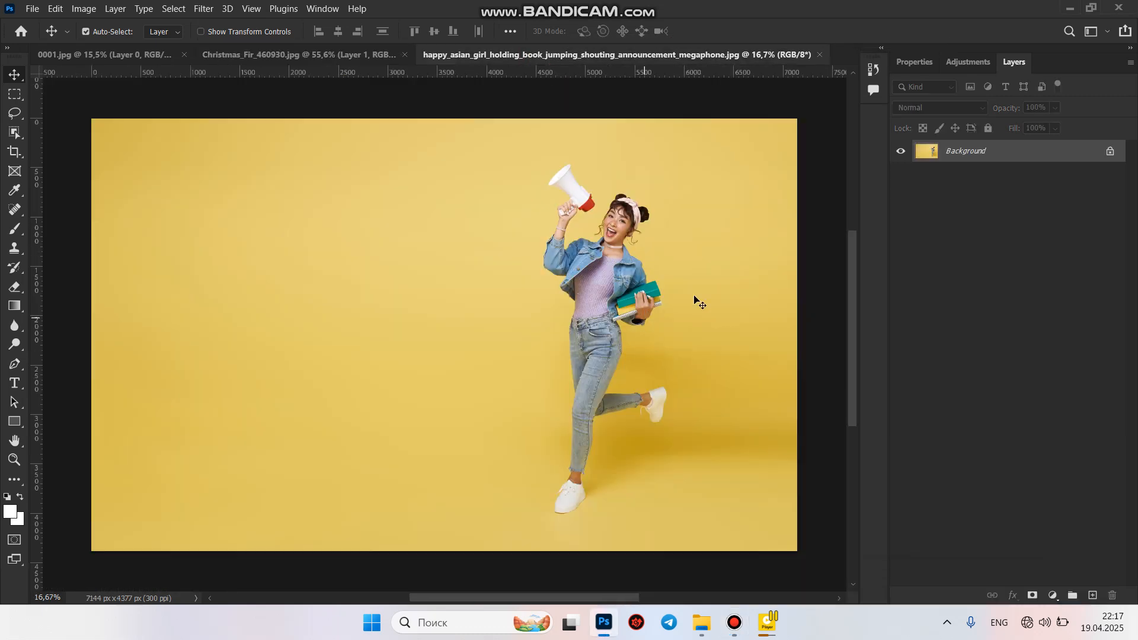
{"action": "left_click", "coordinate": [1117, 153]}
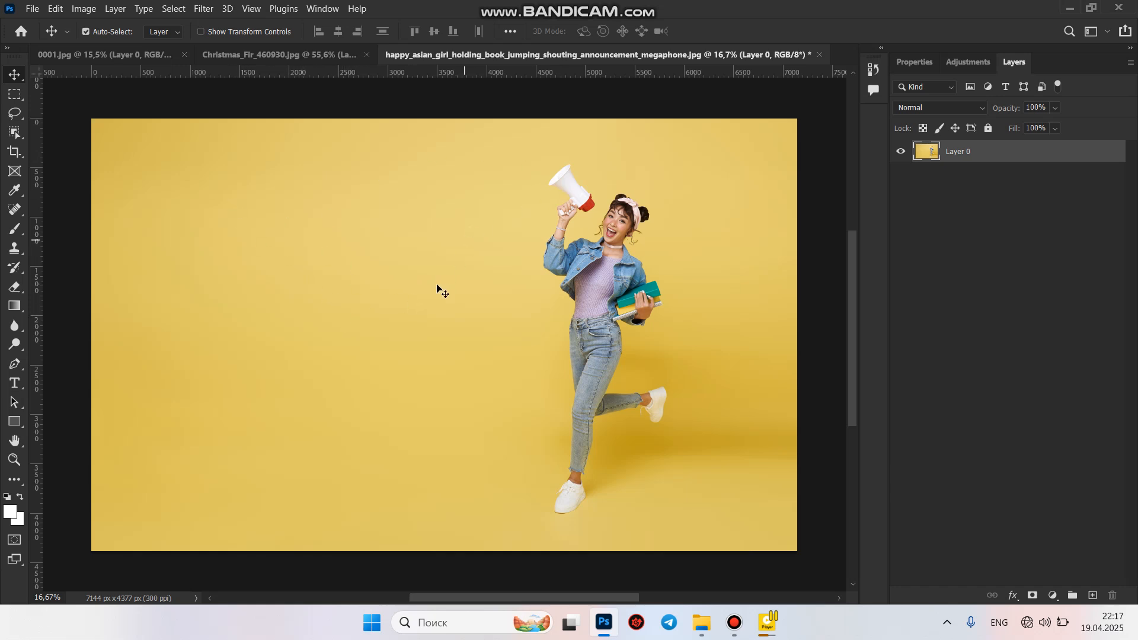
Use Color Range to sample the yellow backdrop, adding the shaded and lighter areas around the woman to the sampled colours.
{"action": "left_click", "coordinate": [174, 9]}
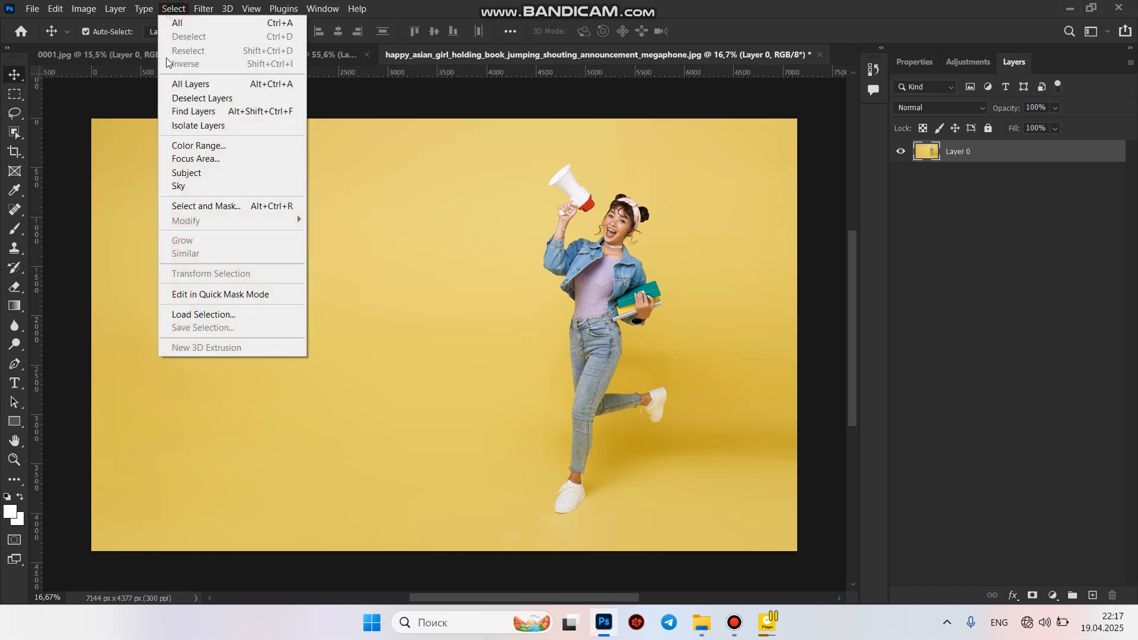
{"action": "left_click", "coordinate": [179, 148]}
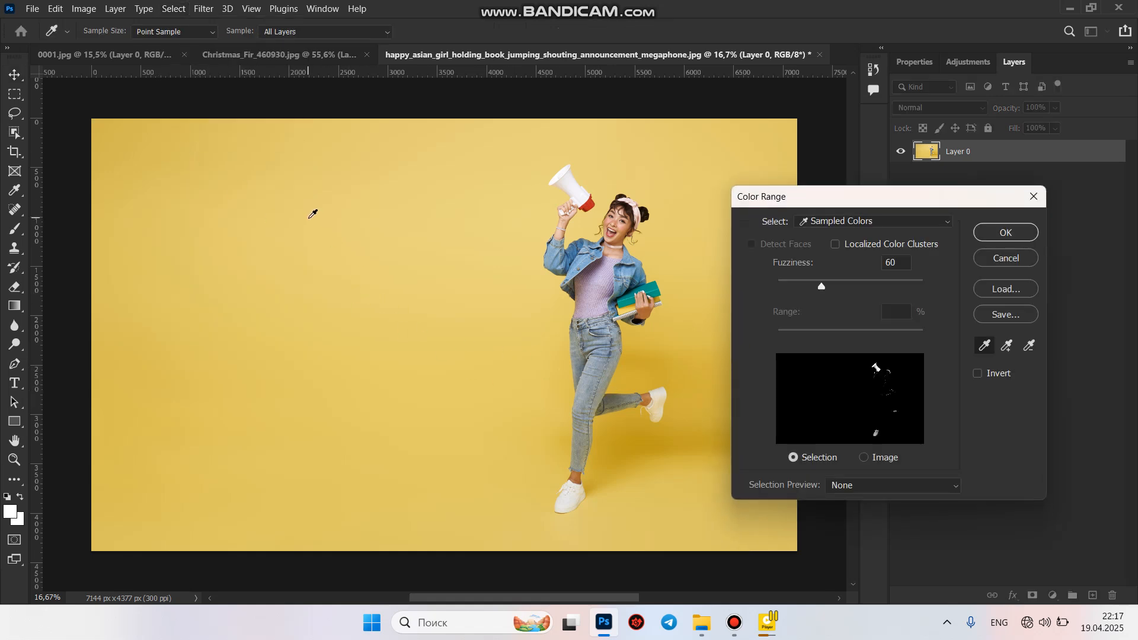
{"action": "left_click", "coordinate": [308, 193]}
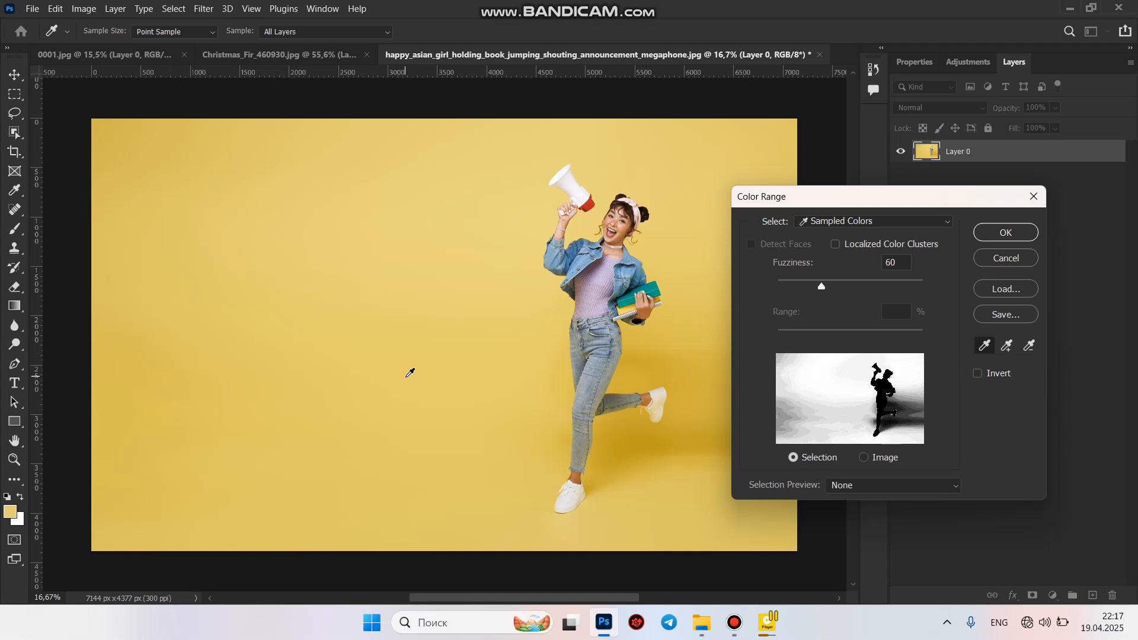
{"action": "left_click", "coordinate": [1010, 351]}
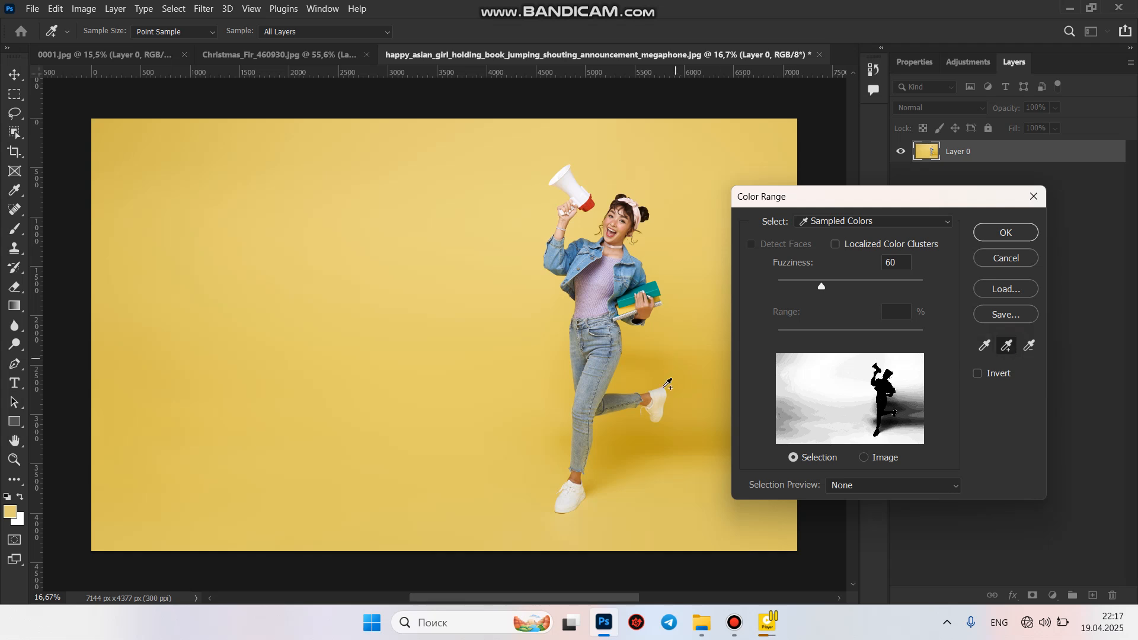
{"action": "left_click", "coordinate": [686, 472]}
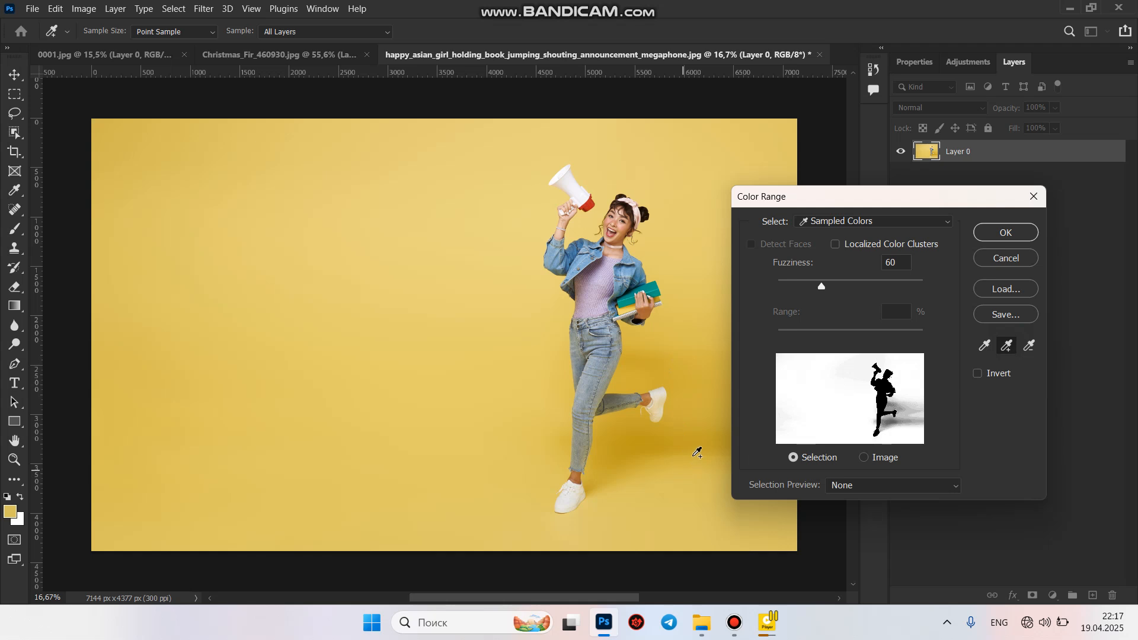
{"action": "left_click", "coordinate": [704, 379]}
{"action": "left_click", "coordinate": [681, 222]}
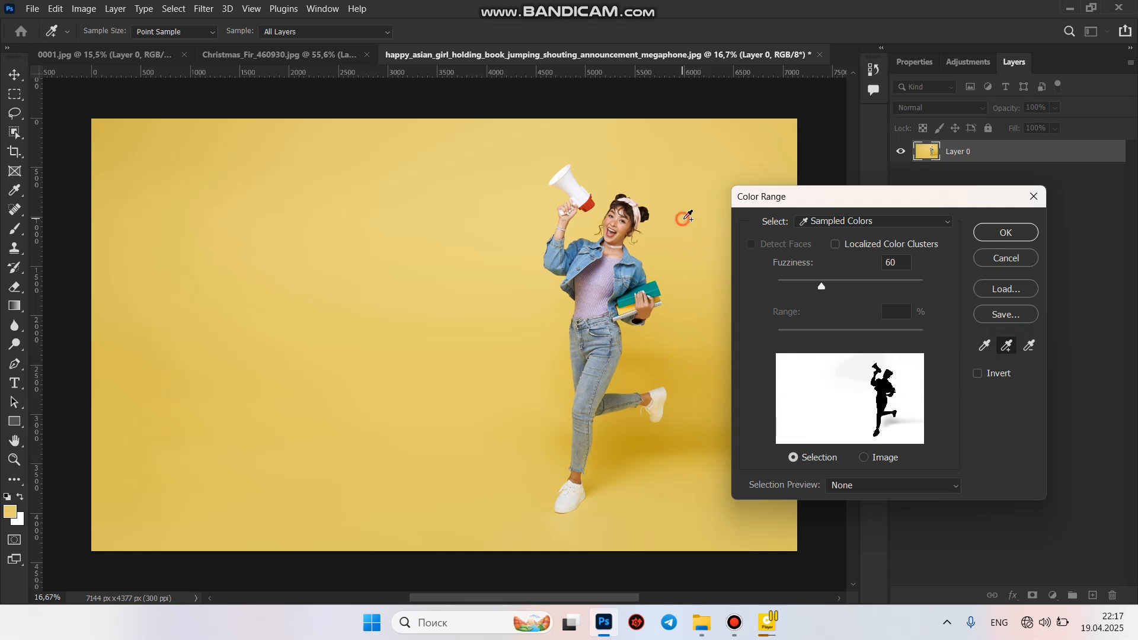
{"action": "left_click", "coordinate": [655, 441]}
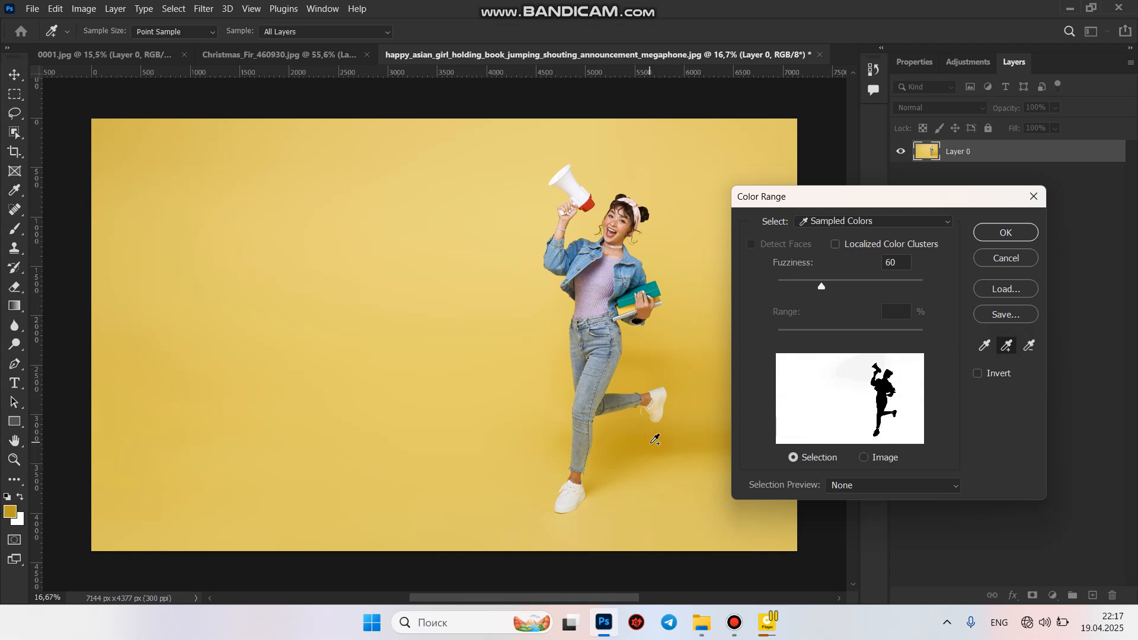
{"action": "left_click", "coordinate": [473, 181]}
{"action": "left_click", "coordinate": [762, 138]}
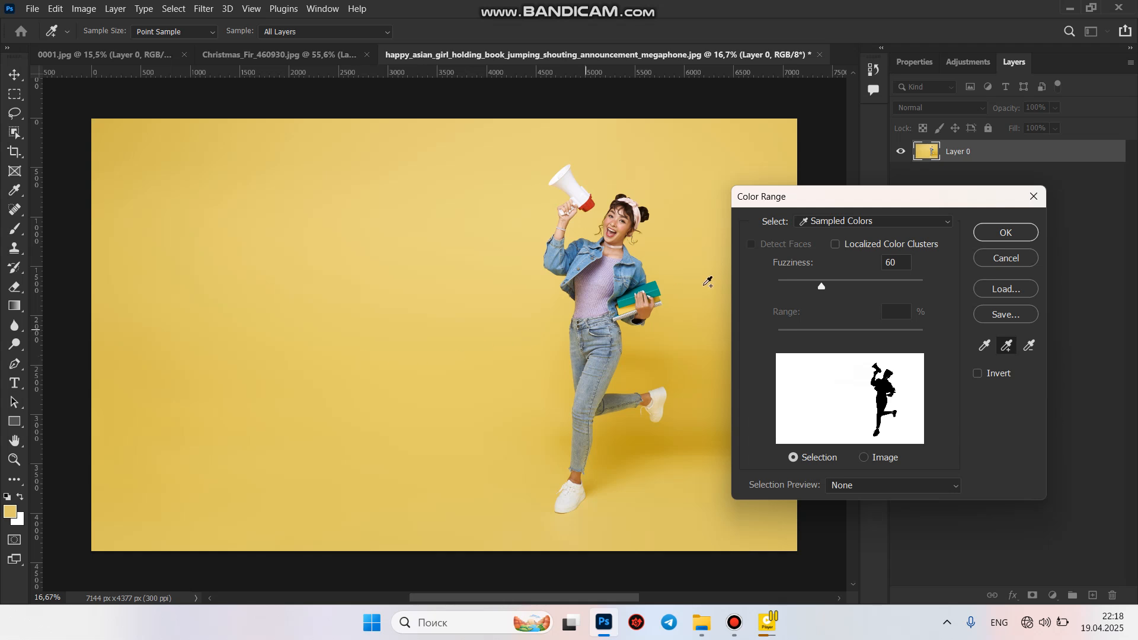
Apply the sampled backdrop as a selection and invert it to select the woman.
{"action": "left_click", "coordinate": [1006, 232]}
{"action": "key", "text": "v"}
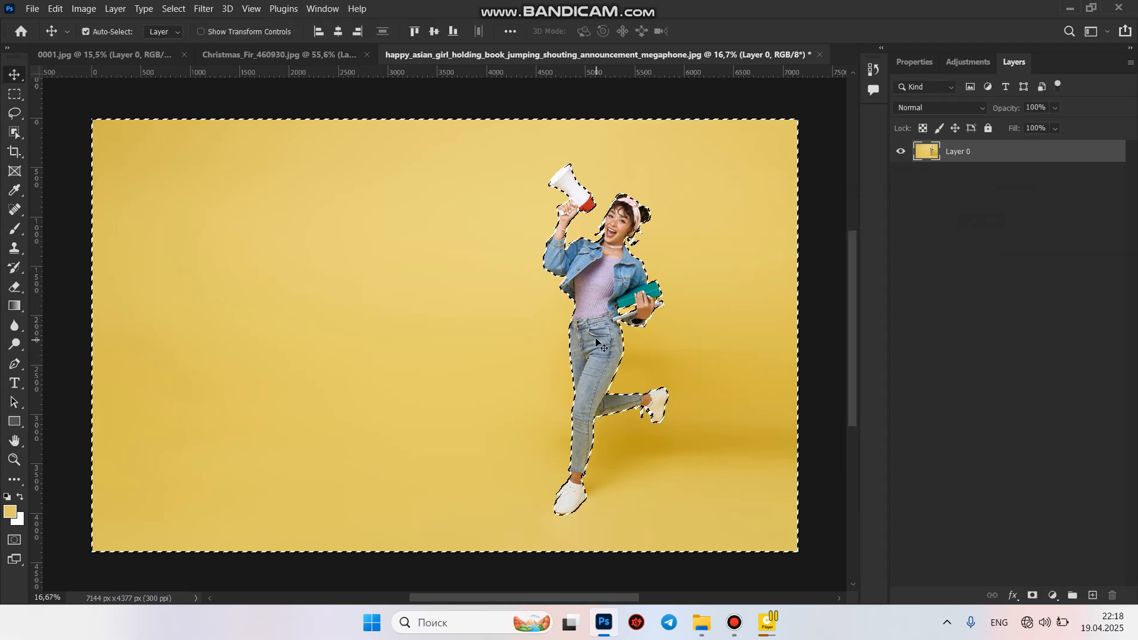
{"action": "left_click", "coordinate": [172, 9]}
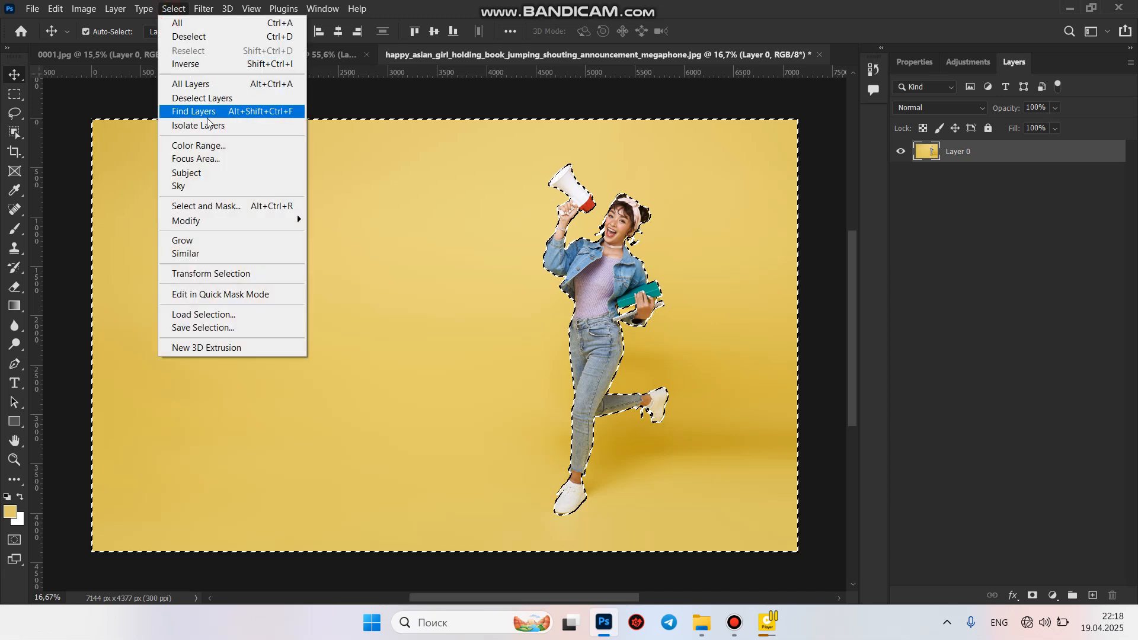
{"action": "left_click", "coordinate": [211, 65]}
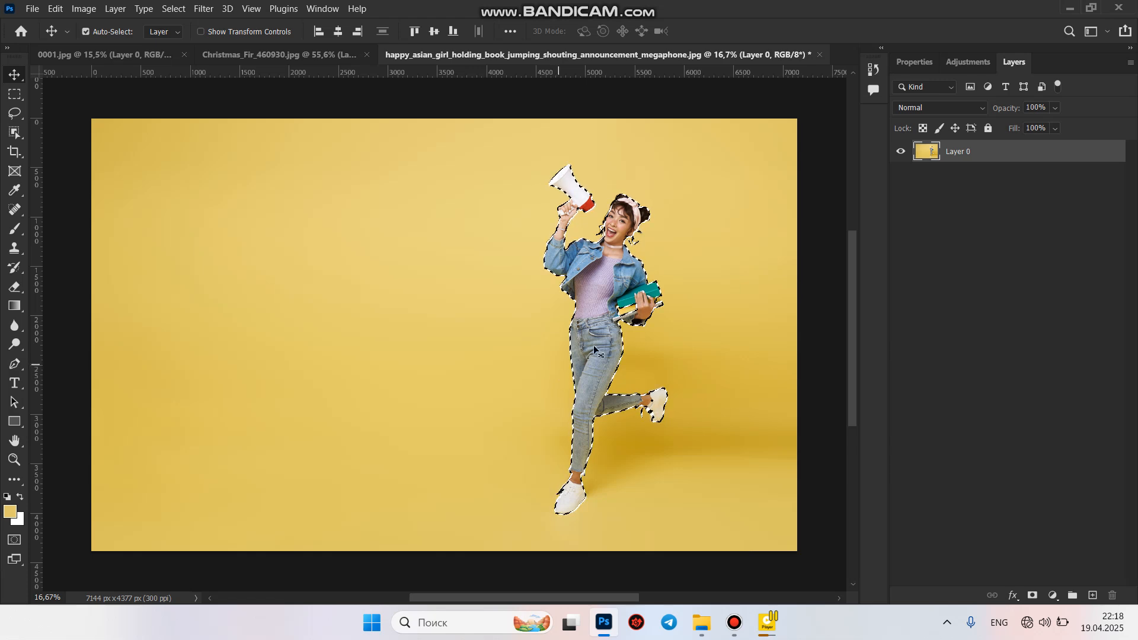
Examine the selection outline up close along the raised shoe, the jeans, the books and the jacket sleeve.
{"action": "scroll", "coordinate": [668, 400], "scroll_direction": "up", "scroll_amount": 1}
{"action": "scroll", "coordinate": [666, 396], "scroll_direction": "up", "scroll_amount": 6}
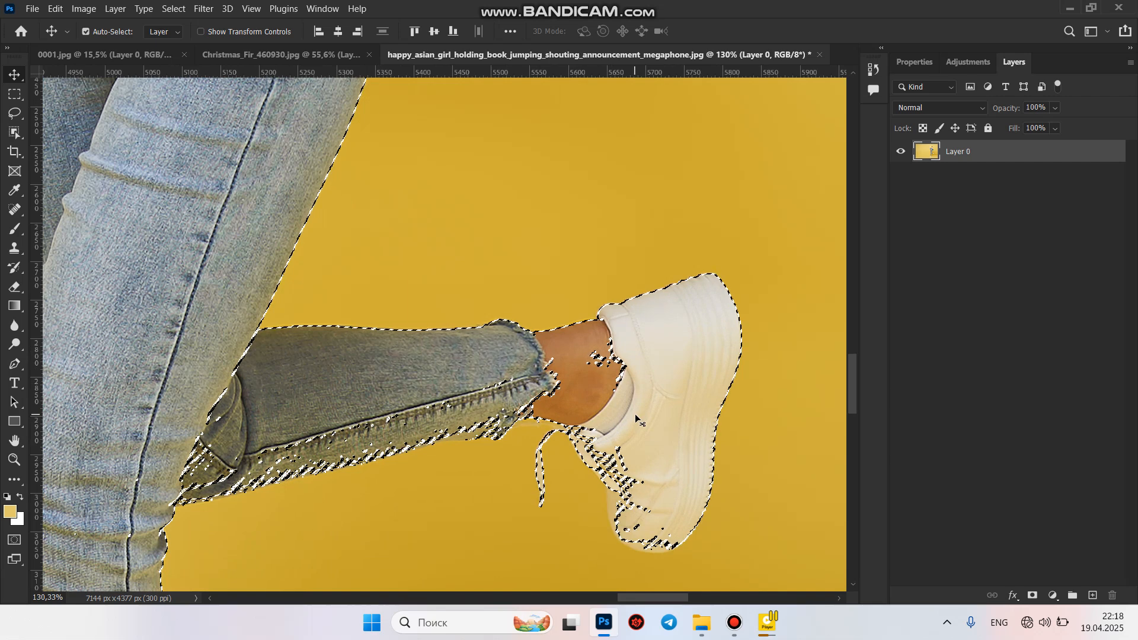
{"action": "scroll", "coordinate": [635, 414], "scroll_direction": "up", "scroll_amount": 3}
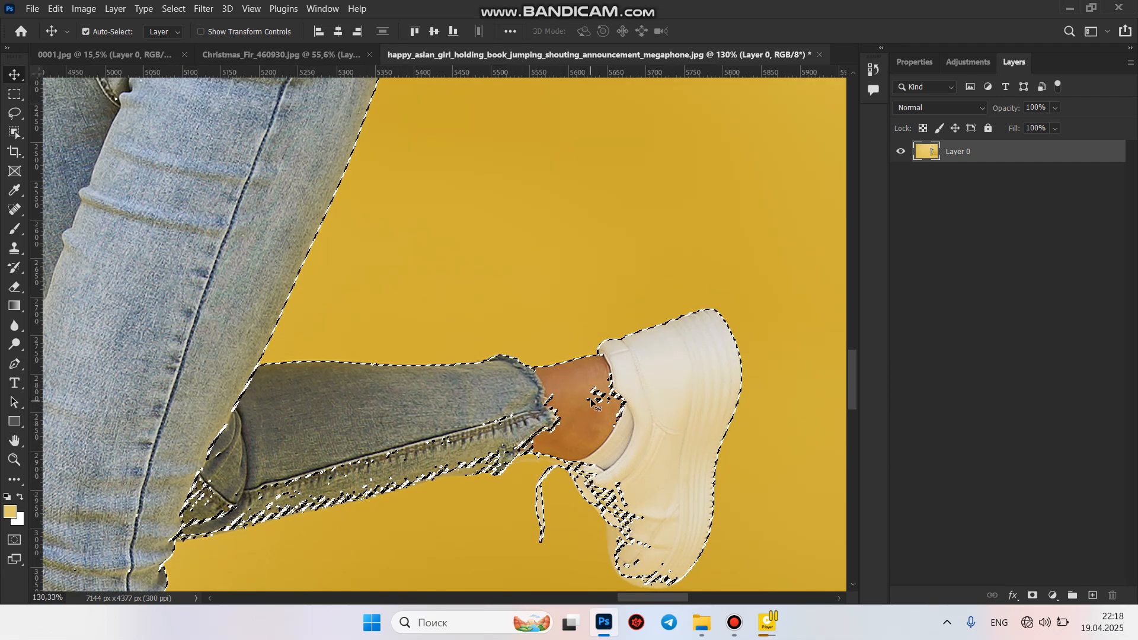
{"action": "scroll", "coordinate": [563, 427], "scroll_direction": "up", "scroll_amount": 3}
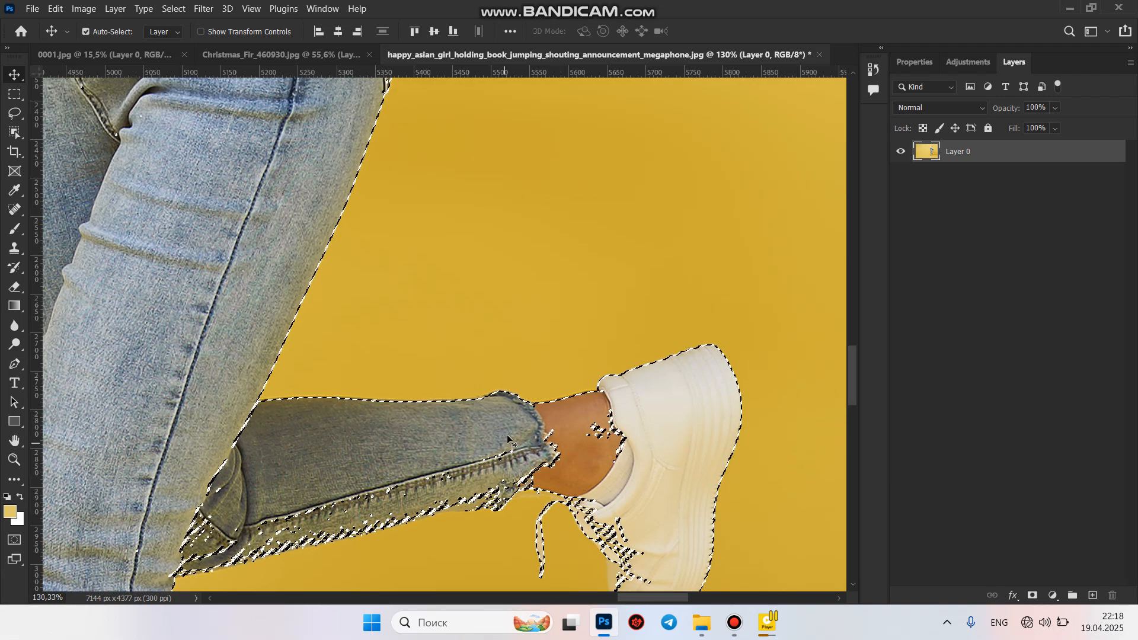
{"action": "scroll", "coordinate": [483, 427], "scroll_direction": "up", "scroll_amount": 5}
{"action": "scroll", "coordinate": [415, 427], "scroll_direction": "up", "scroll_amount": 15}
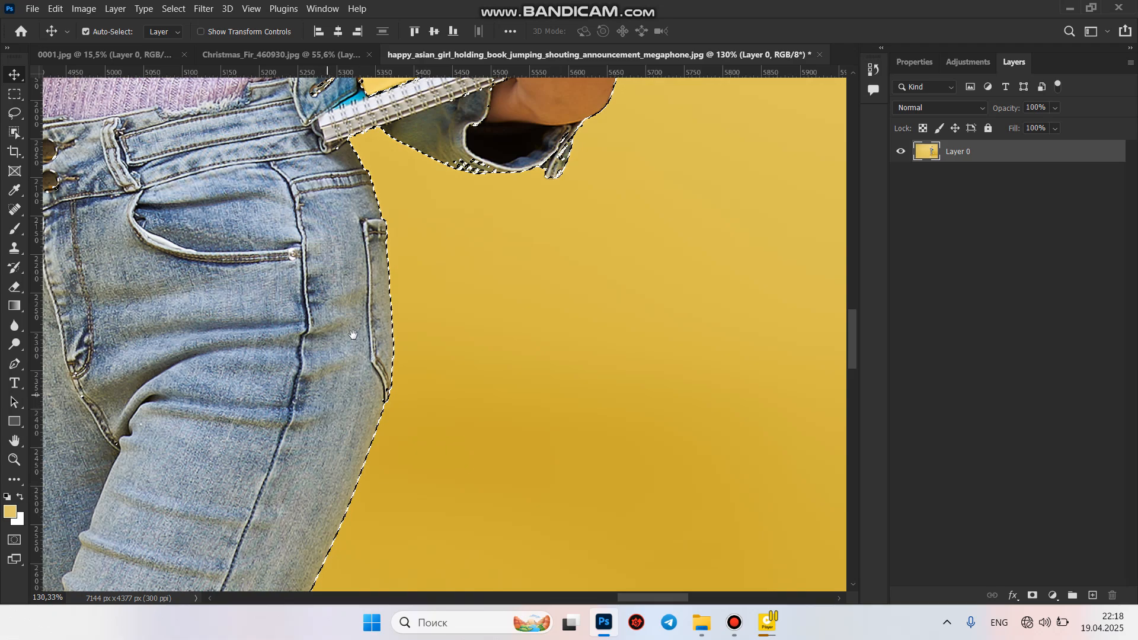
{"action": "left_click_drag", "start_coordinate": [370, 278], "coordinate": [415, 415]}
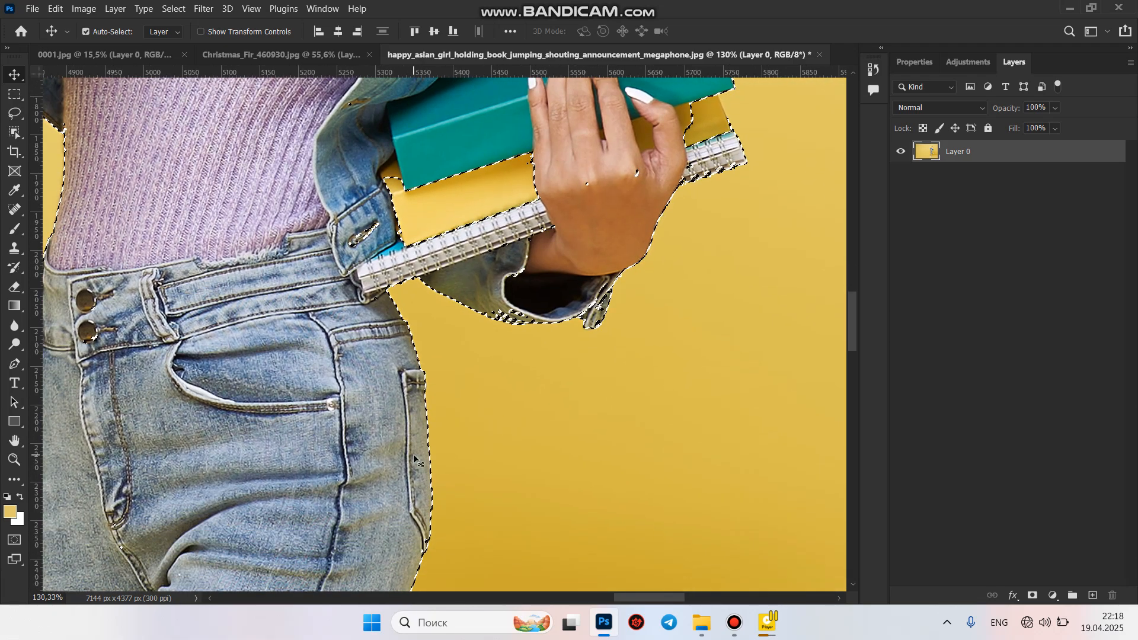
{"action": "scroll", "coordinate": [414, 438], "scroll_direction": "down", "scroll_amount": 10}
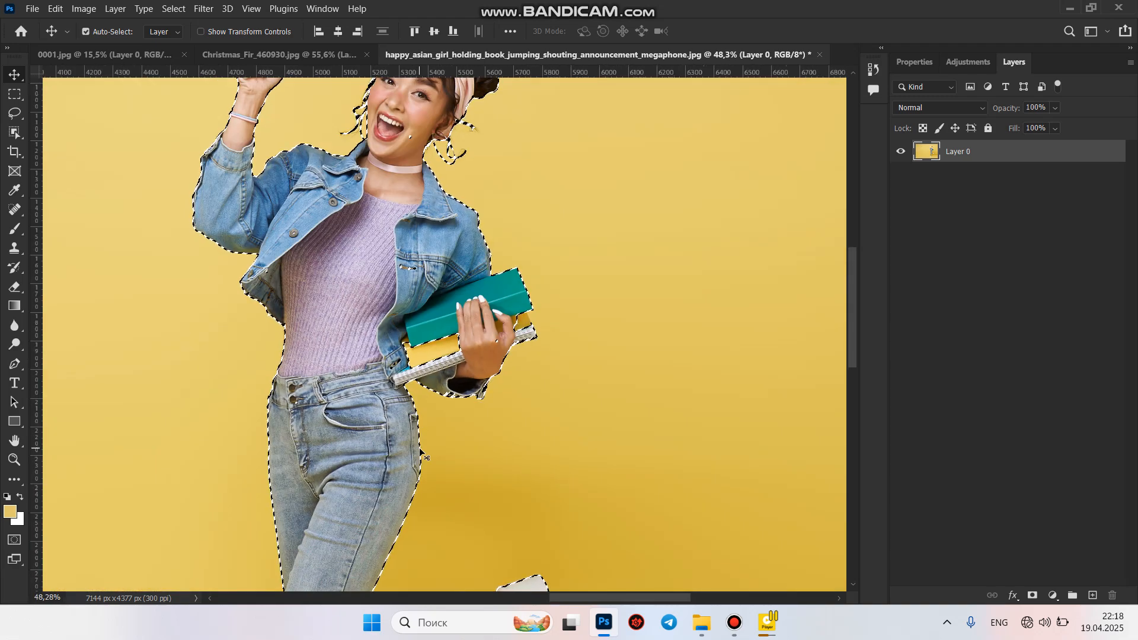
Copy the selected woman to a new layer and hide Layer 0 to check the cut-out against transparency.
{"action": "key", "text": "ctrl+j"}
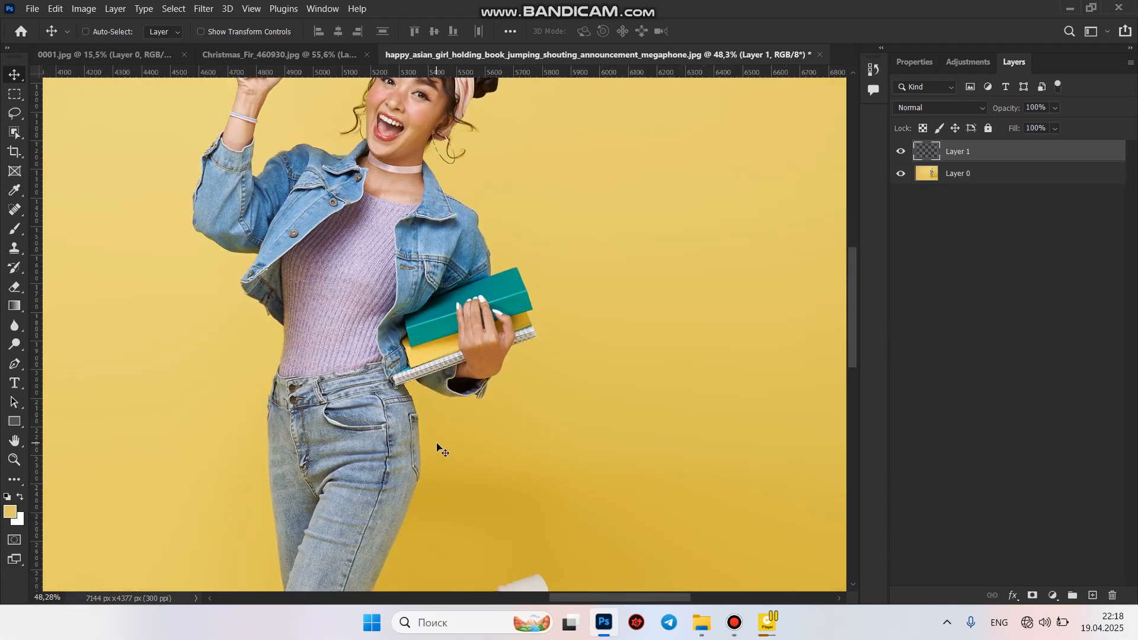
{"action": "scroll", "coordinate": [571, 435], "scroll_direction": "up", "scroll_amount": 3}
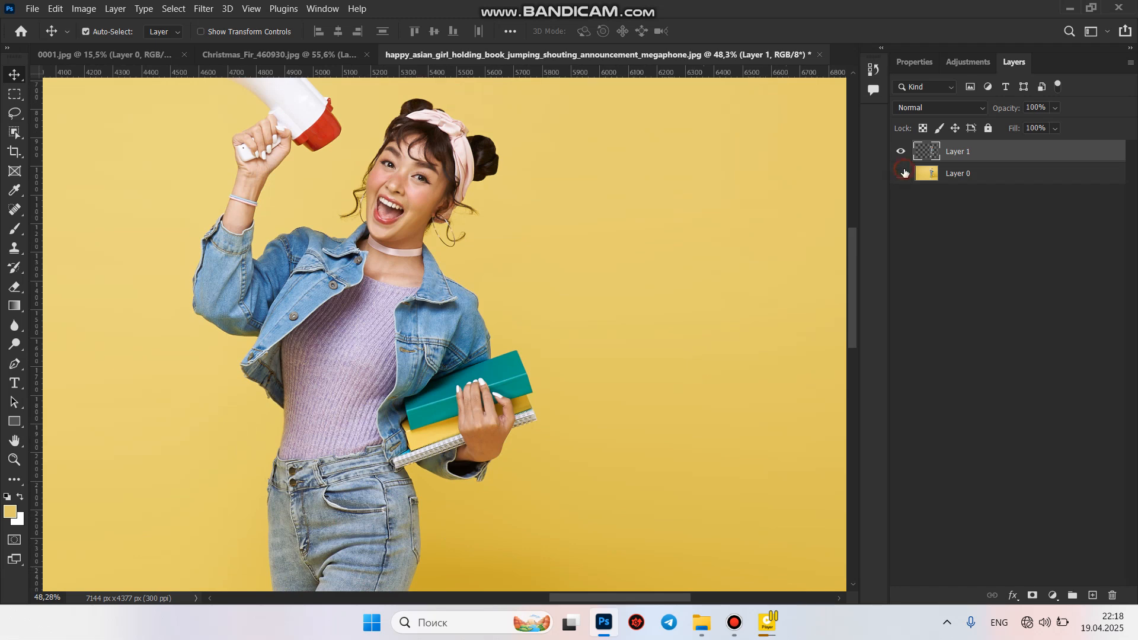
{"action": "left_click", "coordinate": [902, 172]}
{"action": "scroll", "coordinate": [449, 385], "scroll_direction": "down", "scroll_amount": 3}
{"action": "scroll", "coordinate": [438, 415], "scroll_direction": "up", "scroll_amount": 3}
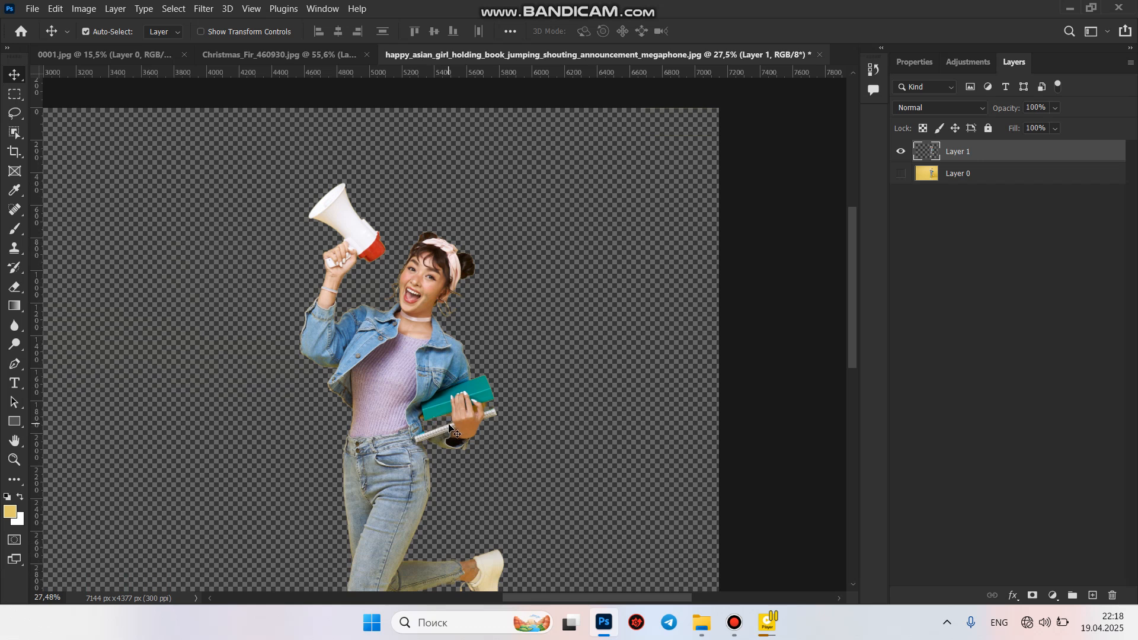
{"action": "scroll", "coordinate": [450, 428], "scroll_direction": "down", "scroll_amount": 3}
{"action": "scroll", "coordinate": [425, 463], "scroll_direction": "down", "scroll_amount": 3}
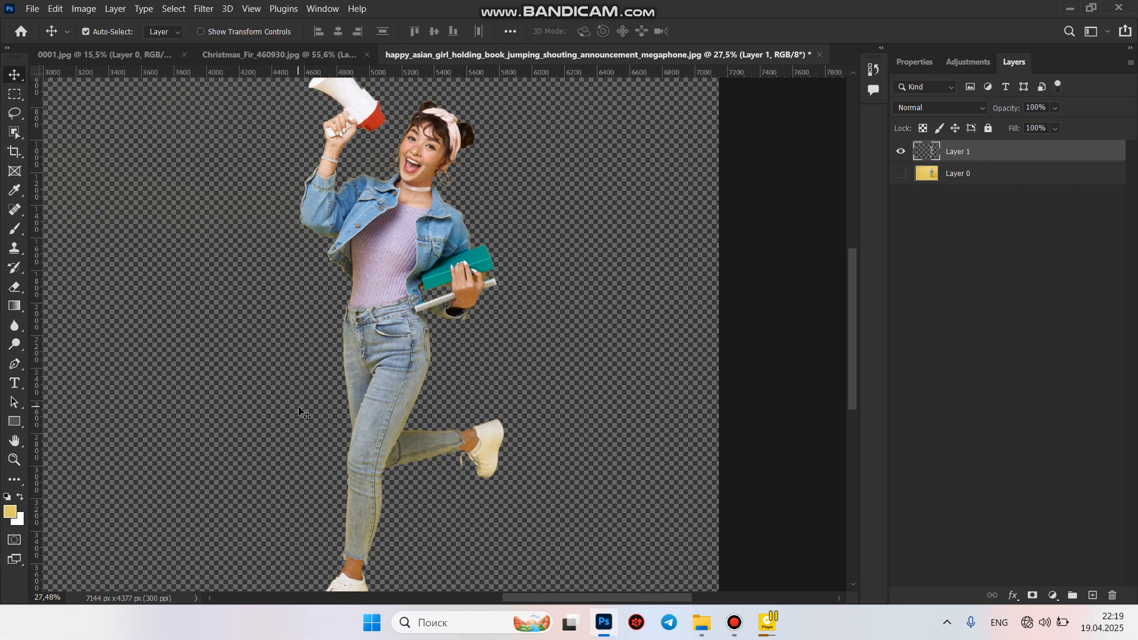
{"action": "scroll", "coordinate": [338, 454], "scroll_direction": "up", "scroll_amount": 1}
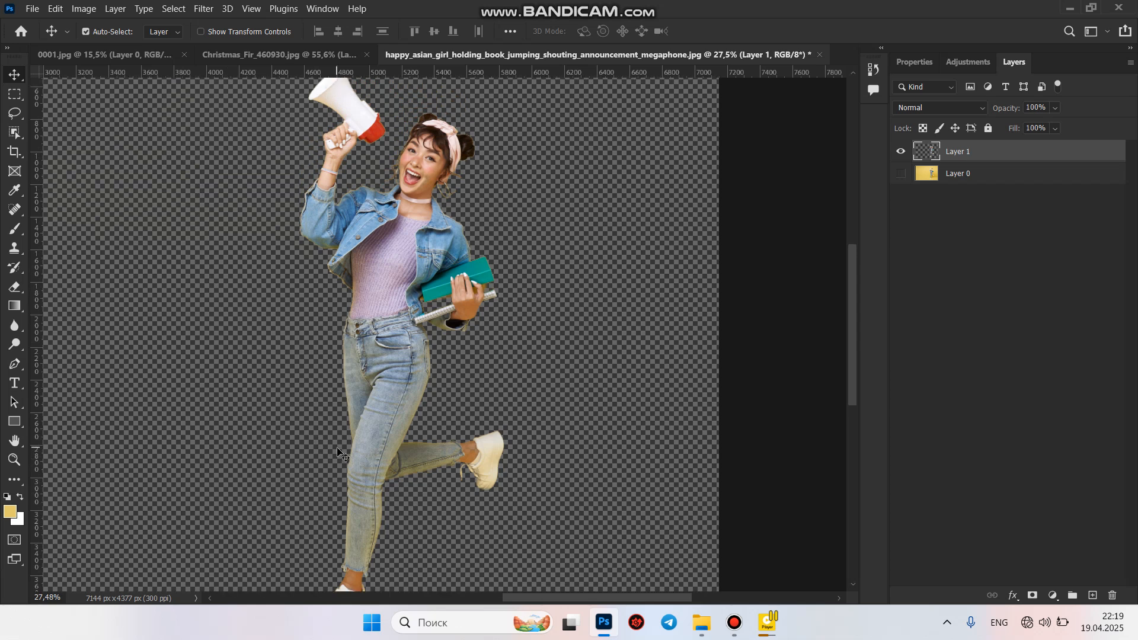
{"action": "scroll", "coordinate": [338, 454], "scroll_direction": "up", "scroll_amount": 2}
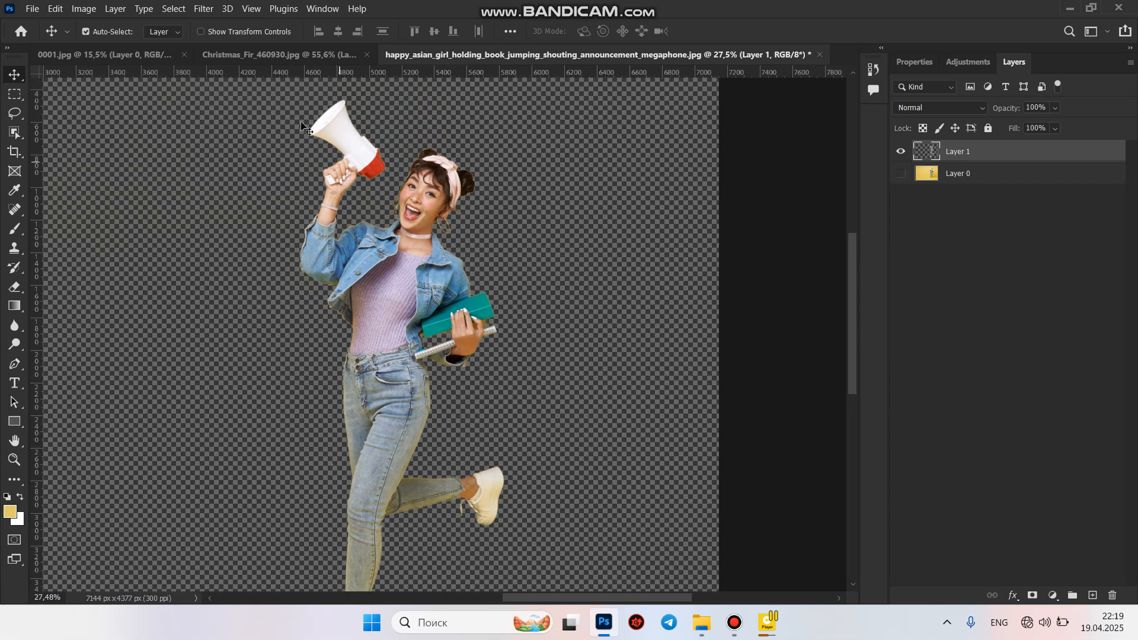
In the 0001.jpg document, cut the man out onto a new layer using Select Subject, with Layer 0 hidden.
{"action": "left_click", "coordinate": [140, 54]}
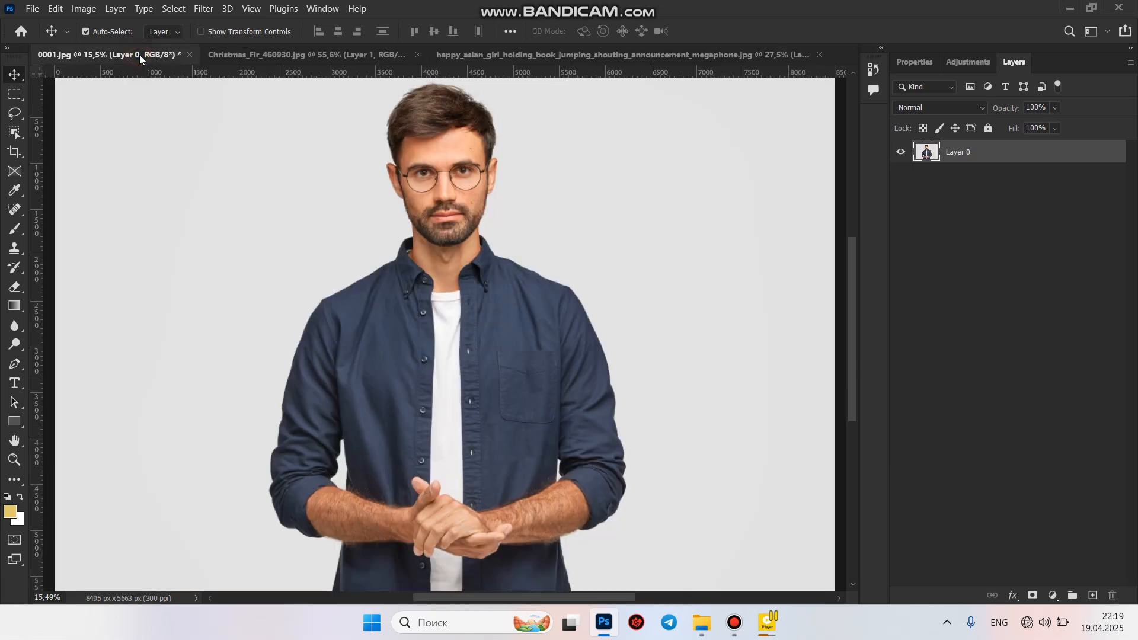
{"action": "scroll", "coordinate": [379, 374], "scroll_direction": "down", "scroll_amount": 2}
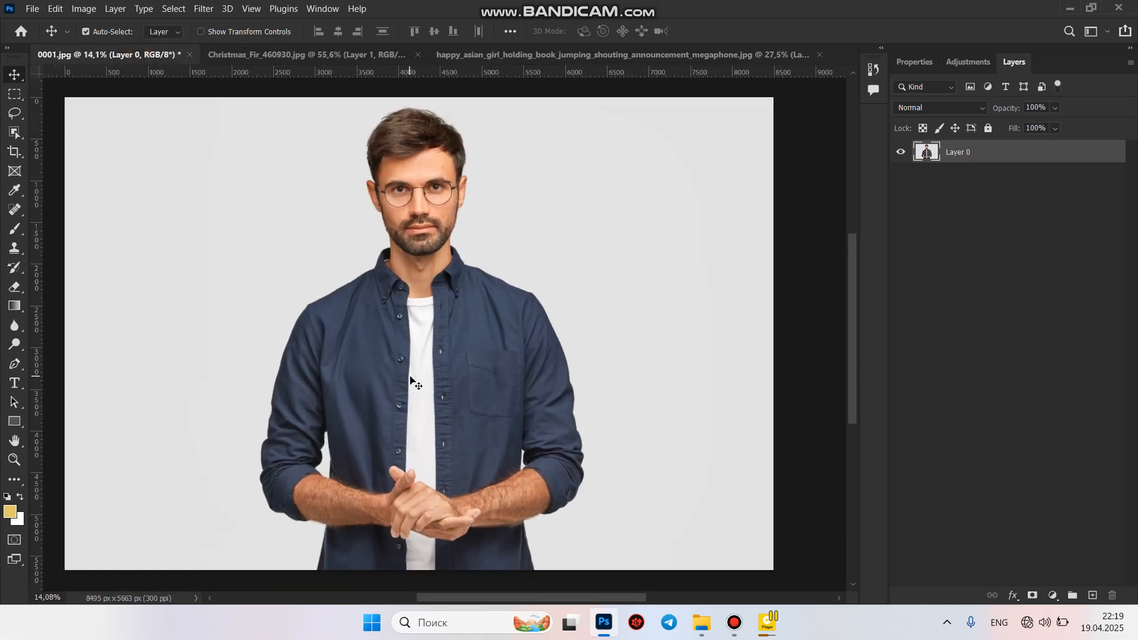
{"action": "left_click", "coordinate": [175, 9]}
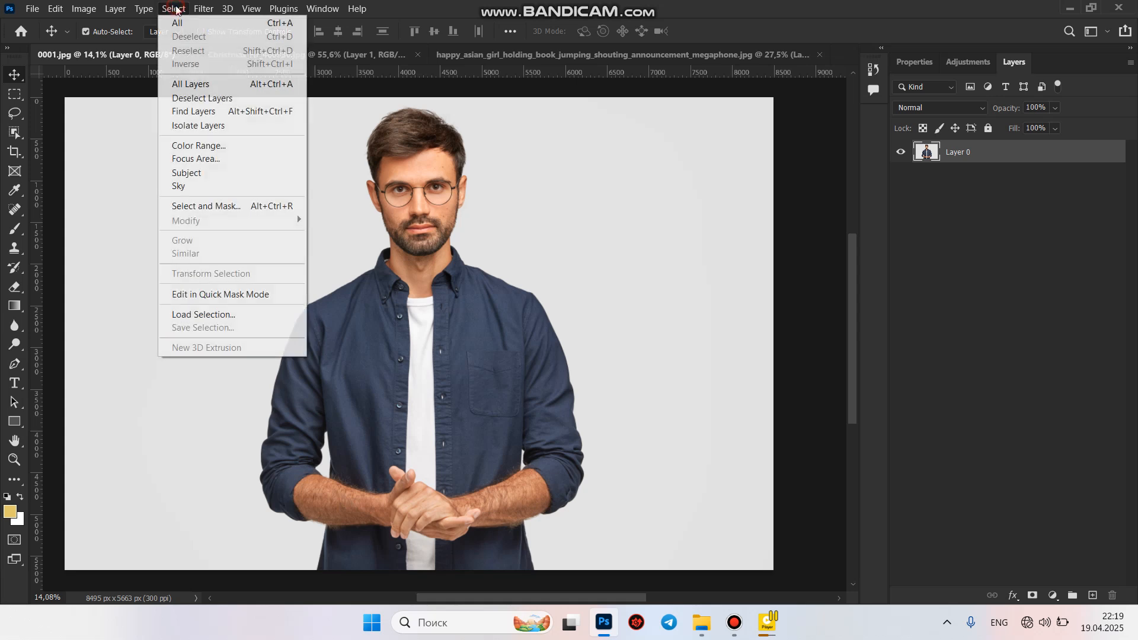
{"action": "left_click", "coordinate": [195, 172]}
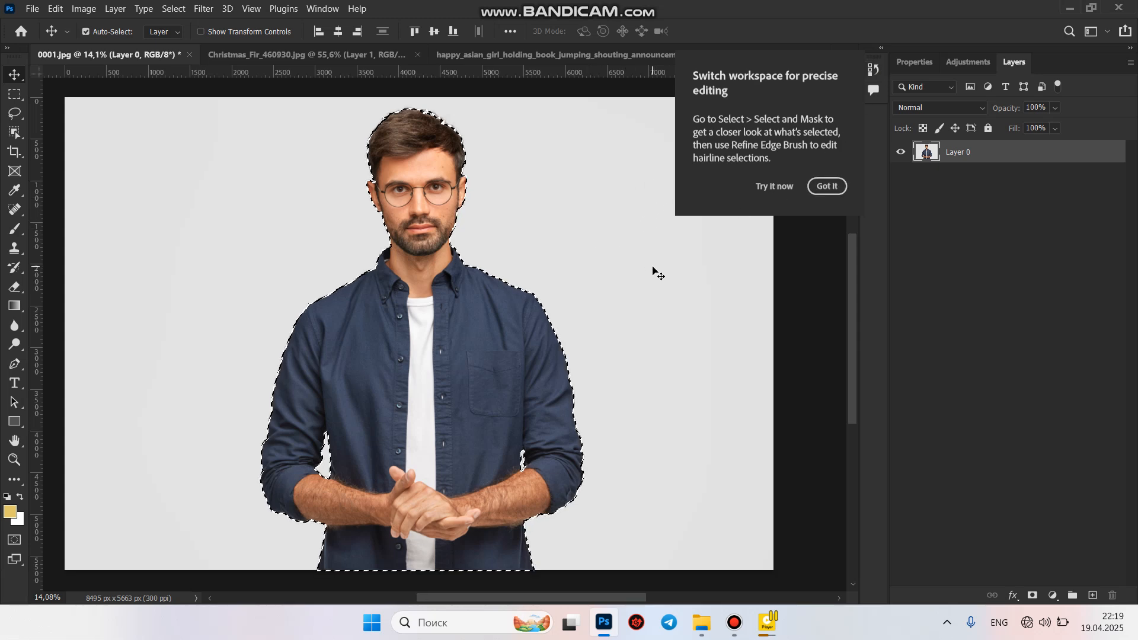
{"action": "key", "text": "ctrl+j"}
{"action": "left_click", "coordinate": [901, 174]}
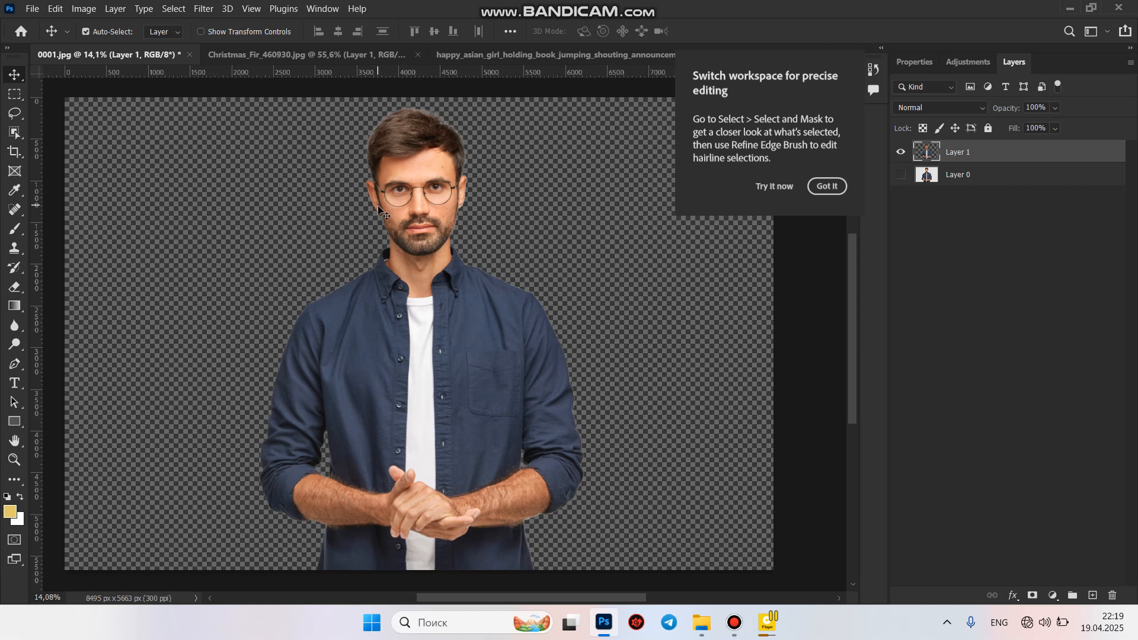
Compare the cut-outs across the fir tree, woman-with-megaphone and 0001.jpg documents, returning to 0001.jpg.
{"action": "left_click", "coordinate": [407, 57]}
{"action": "left_click", "coordinate": [468, 54]}
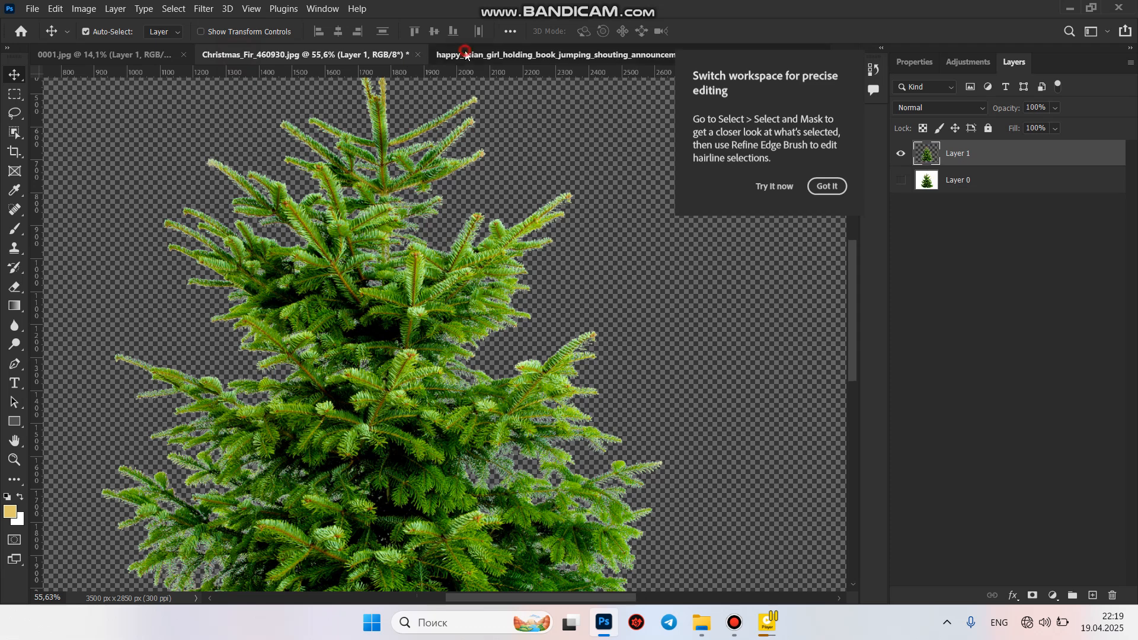
{"action": "left_click", "coordinate": [154, 58]}
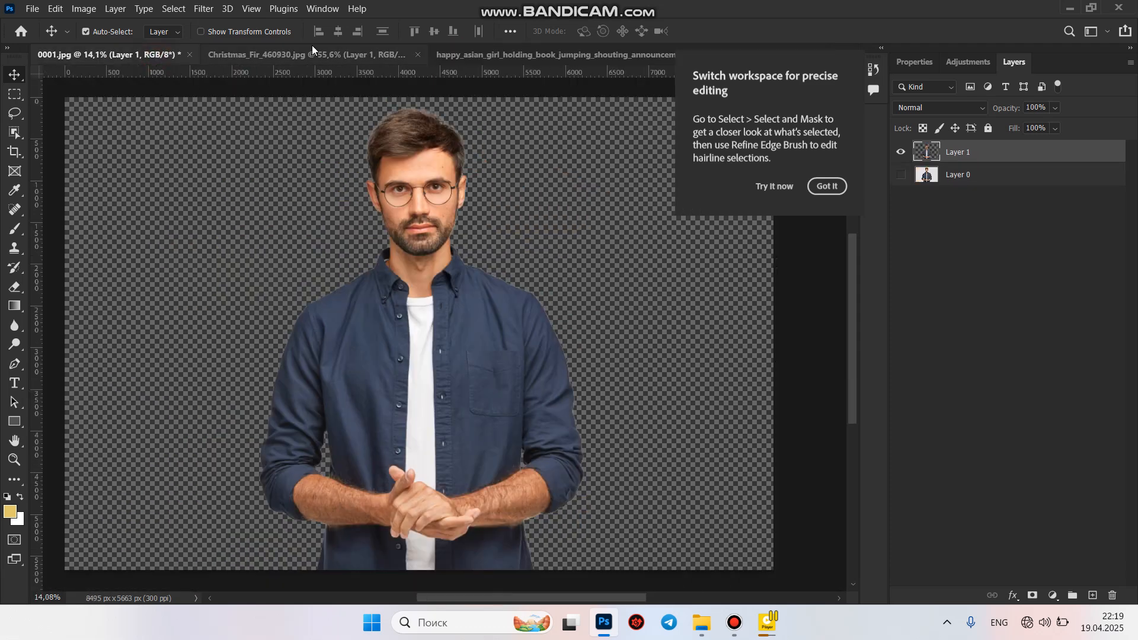
{"action": "left_click", "coordinate": [332, 54]}
{"action": "left_click", "coordinate": [99, 54]}
Try Select Subject again on the man's cut-out layer and clear the resulting selection.
{"action": "left_click", "coordinate": [166, 11]}
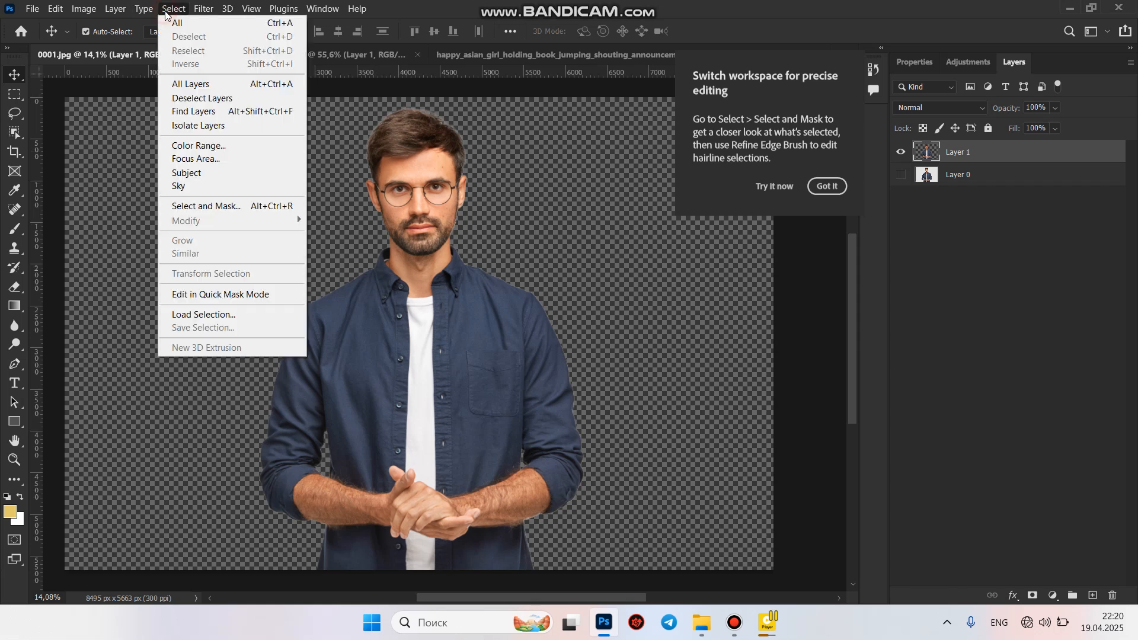
{"action": "left_click", "coordinate": [177, 173]}
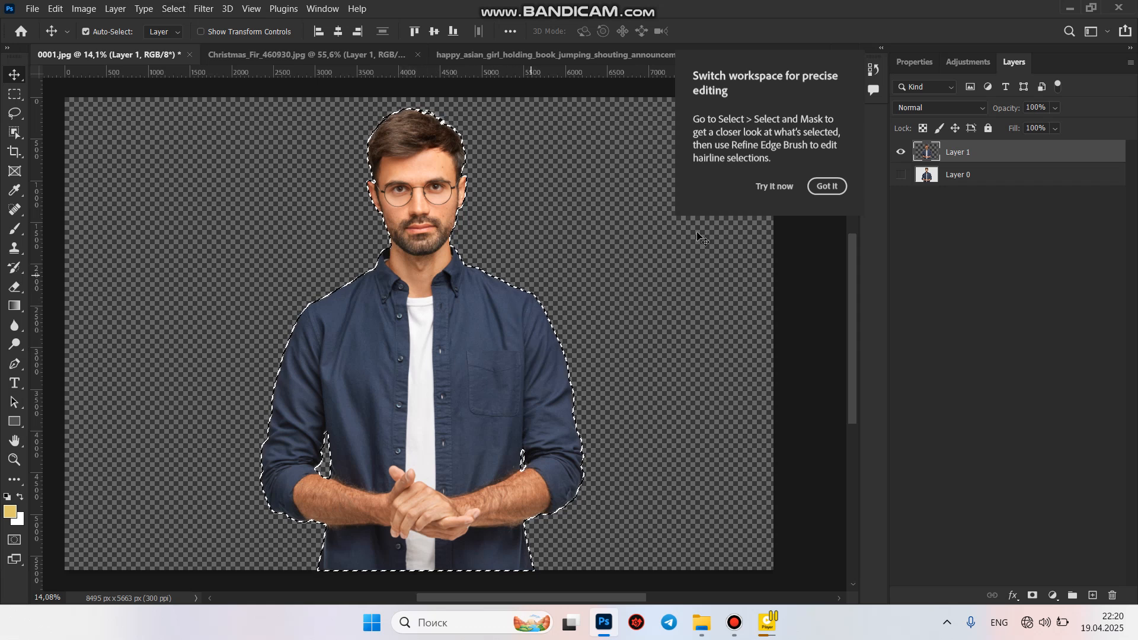
{"action": "key", "text": "ctrl+d"}
Delete the man's cut-out Layer 1, dismiss the Select and Mask tip and show Layer 0 again.
{"action": "left_click", "coordinate": [961, 152]}
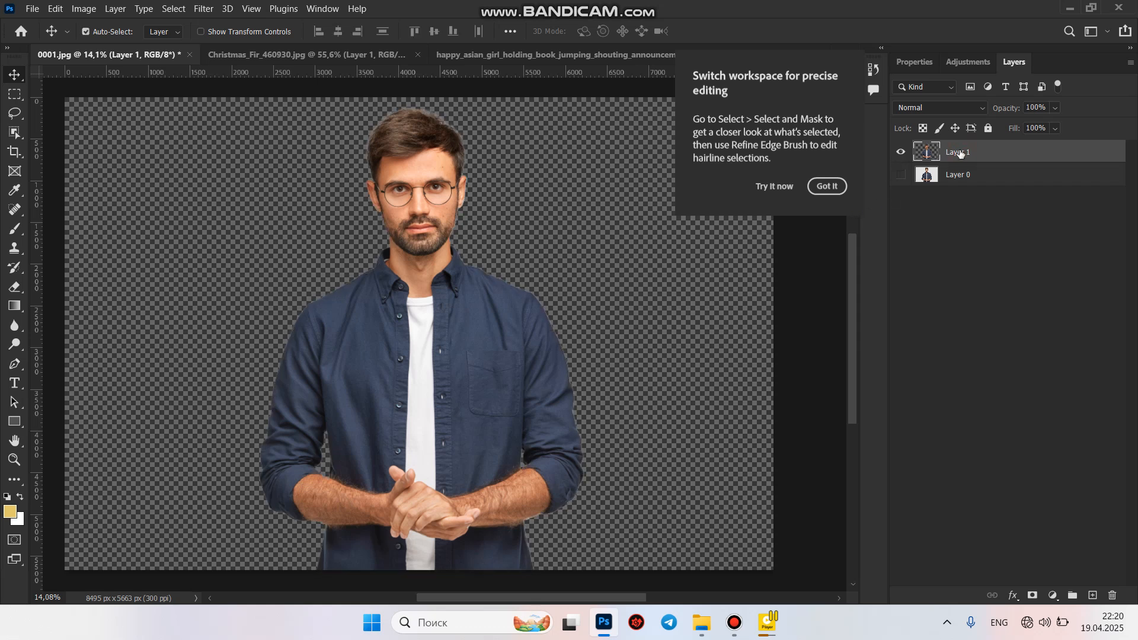
{"action": "key", "text": "Delete"}
{"action": "left_click", "coordinate": [833, 62]}
{"action": "left_click", "coordinate": [777, 185]}
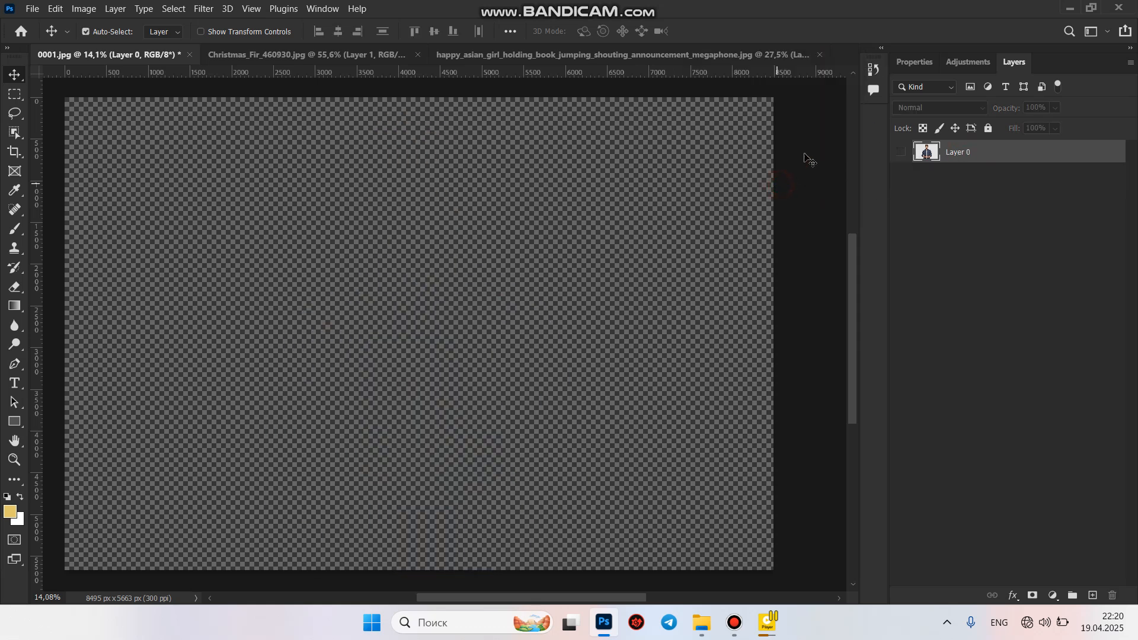
{"action": "left_click", "coordinate": [901, 152]}
{"action": "scroll", "coordinate": [532, 290], "scroll_direction": "up", "scroll_amount": 5}
{"action": "scroll", "coordinate": [520, 338], "scroll_direction": "down", "scroll_amount": 6}
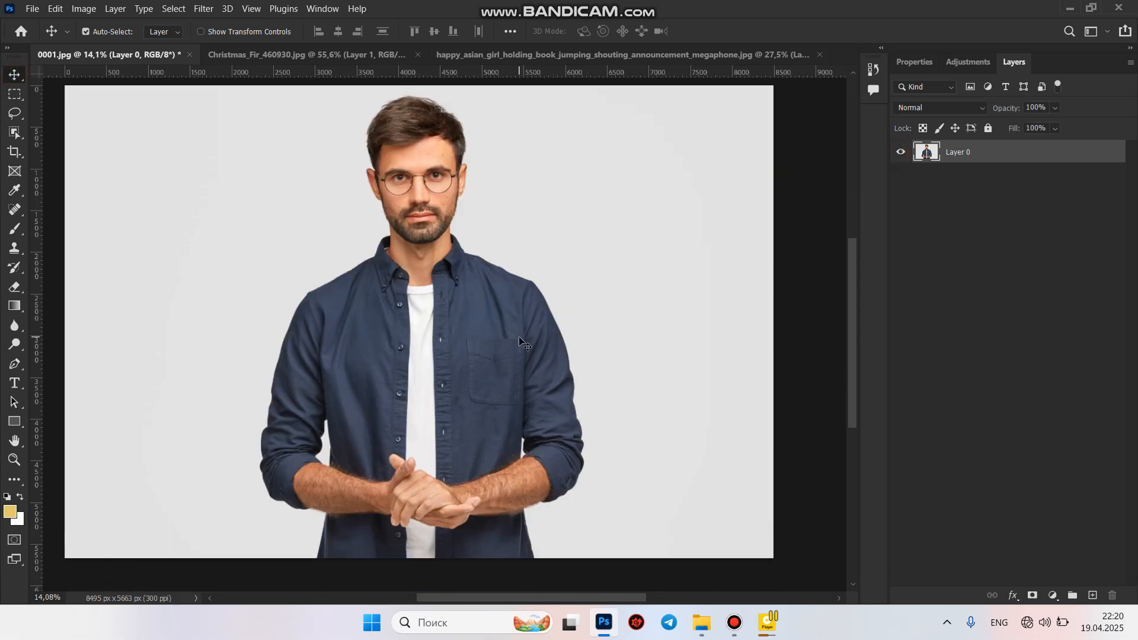
{"action": "scroll", "coordinate": [519, 339], "scroll_direction": "up", "scroll_amount": 2}
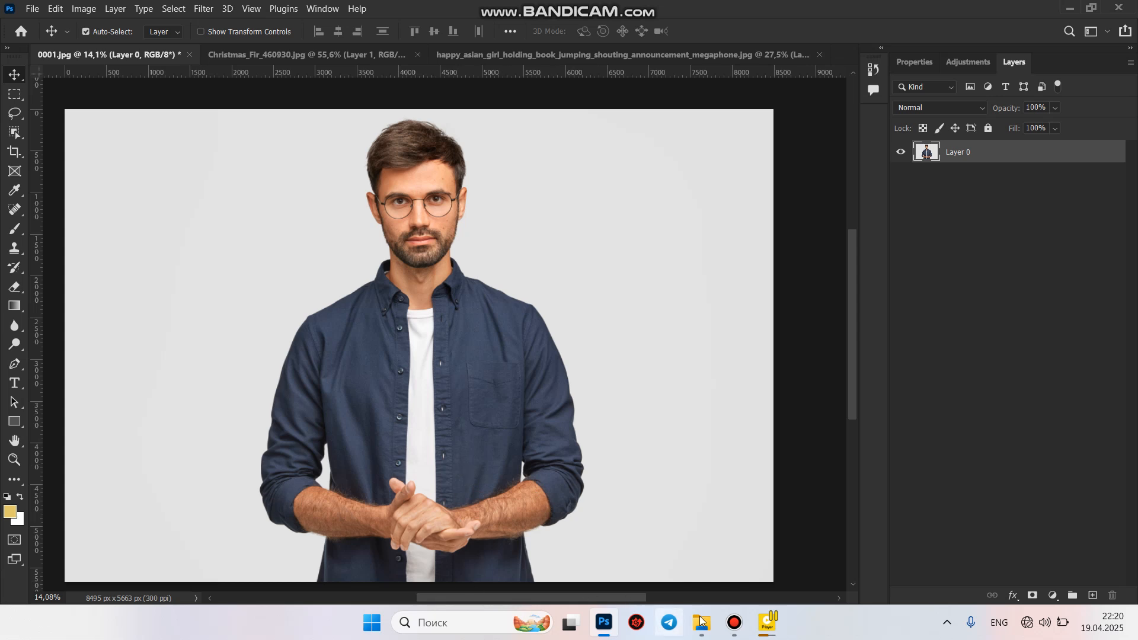
{"action": "left_click", "coordinate": [730, 626]}
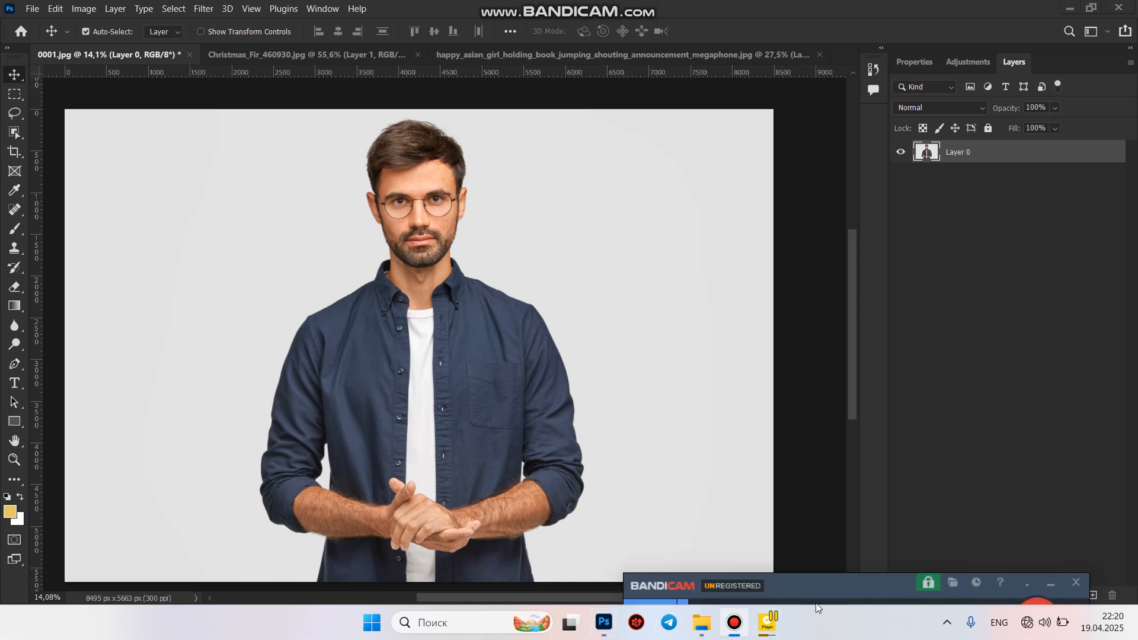
{"action": "left_click_drag", "start_coordinate": [788, 514], "coordinate": [792, 576]}
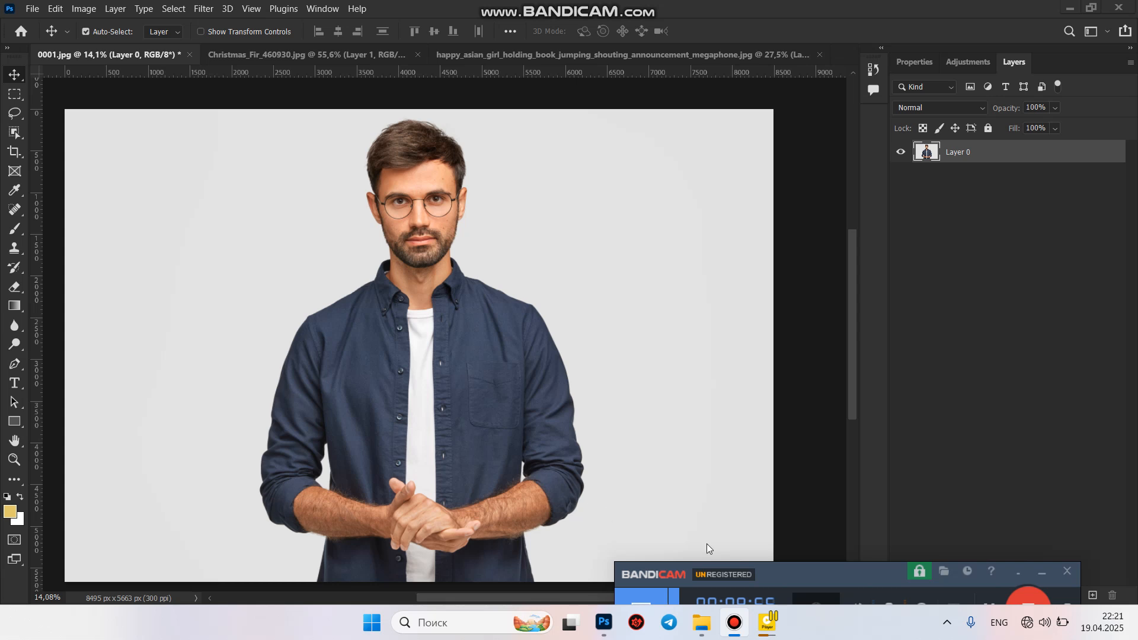
{"action": "left_click_drag", "start_coordinate": [794, 566], "coordinate": [781, 521]}
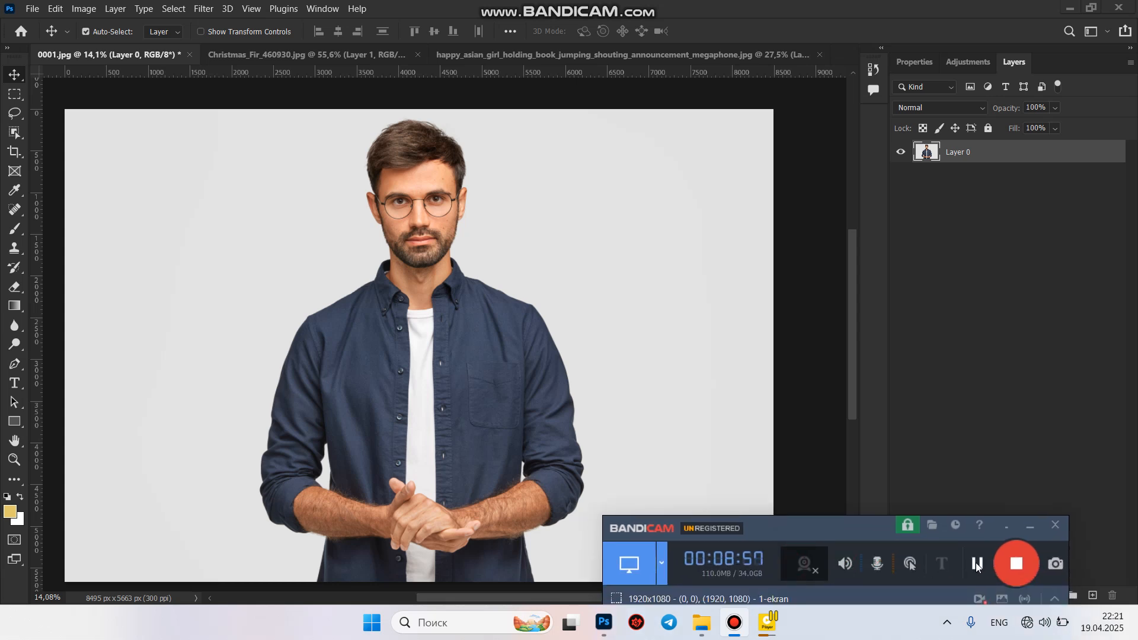